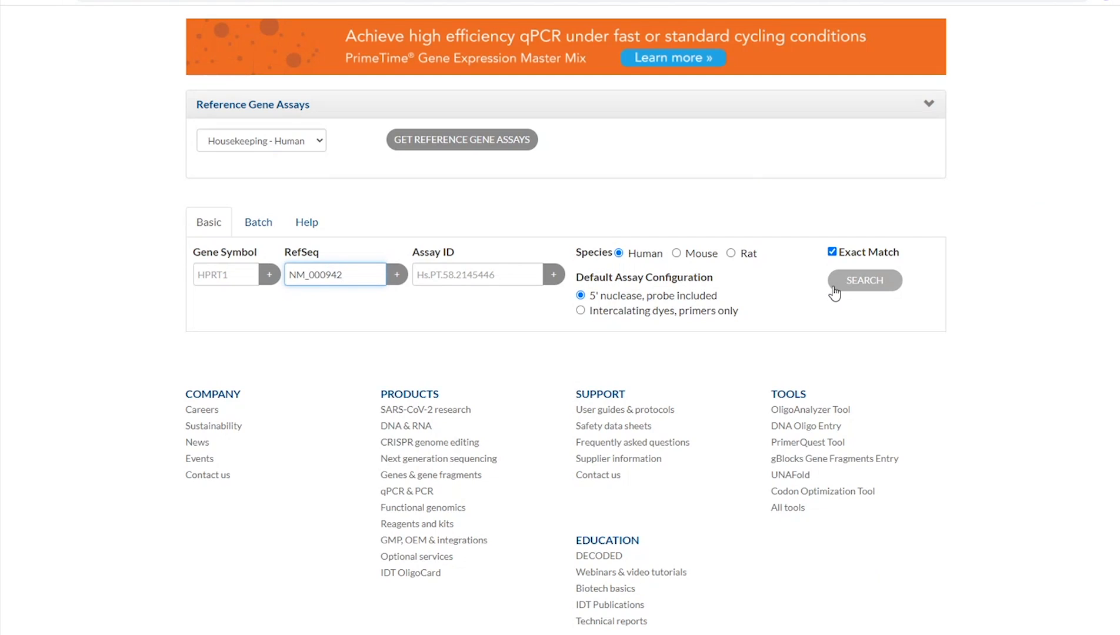
Search the human predesigned qPCR assays for RefSeq NM_000942 with exact match and the 5' nuclease, probe included configuration.
{"action": "left_click", "coordinate": [834, 288]}
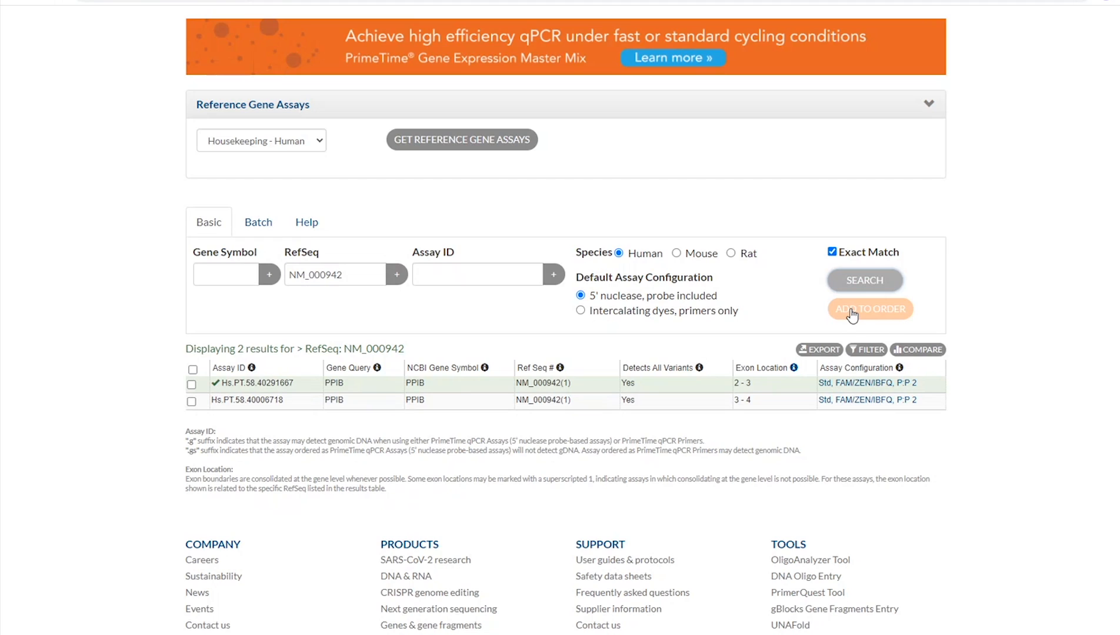
Open the PrimeTime Multiplex Dye Selection tool and view its list of qPCR instruments.
{"action": "scroll", "coordinate": [835, 257], "scroll_direction": "up", "scroll_amount": 3}
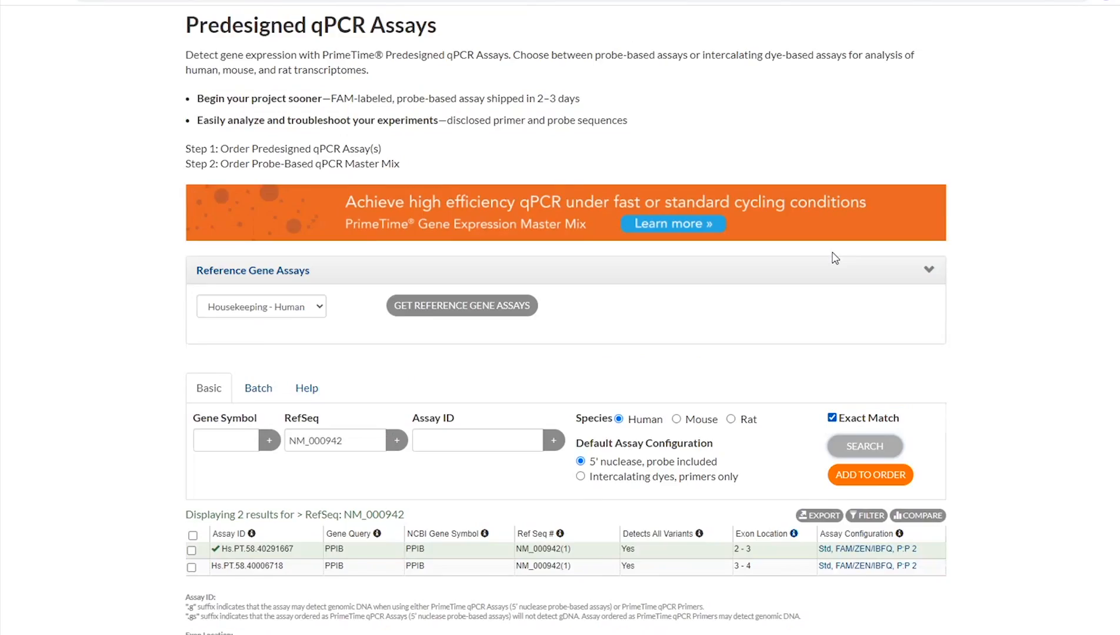
{"action": "scroll", "coordinate": [835, 257], "scroll_direction": "up", "scroll_amount": 4}
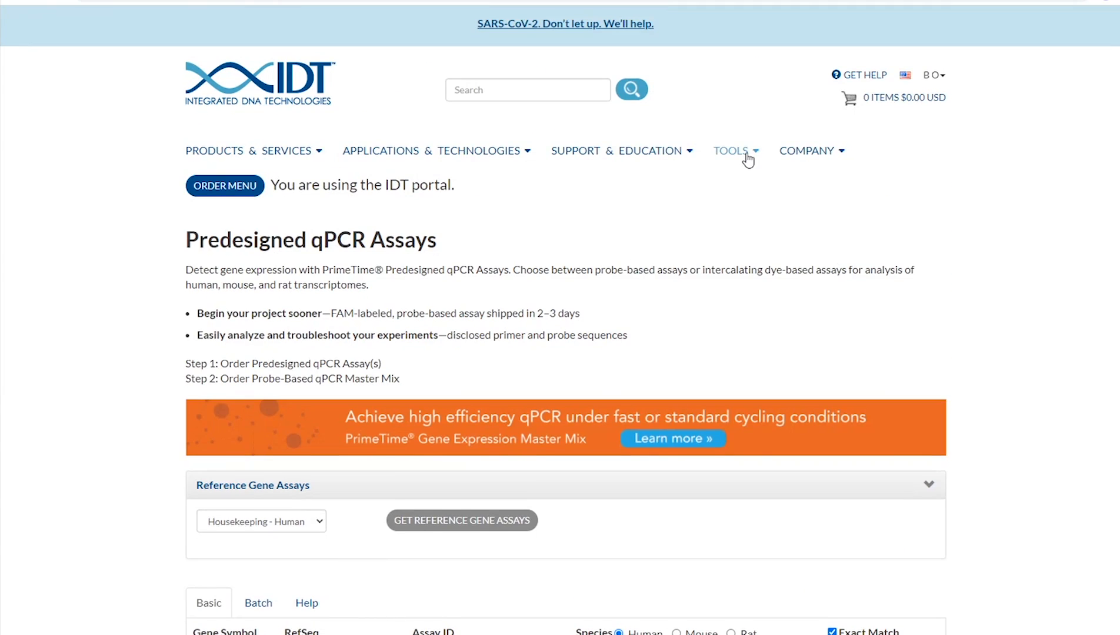
{"action": "left_click", "coordinate": [746, 155]}
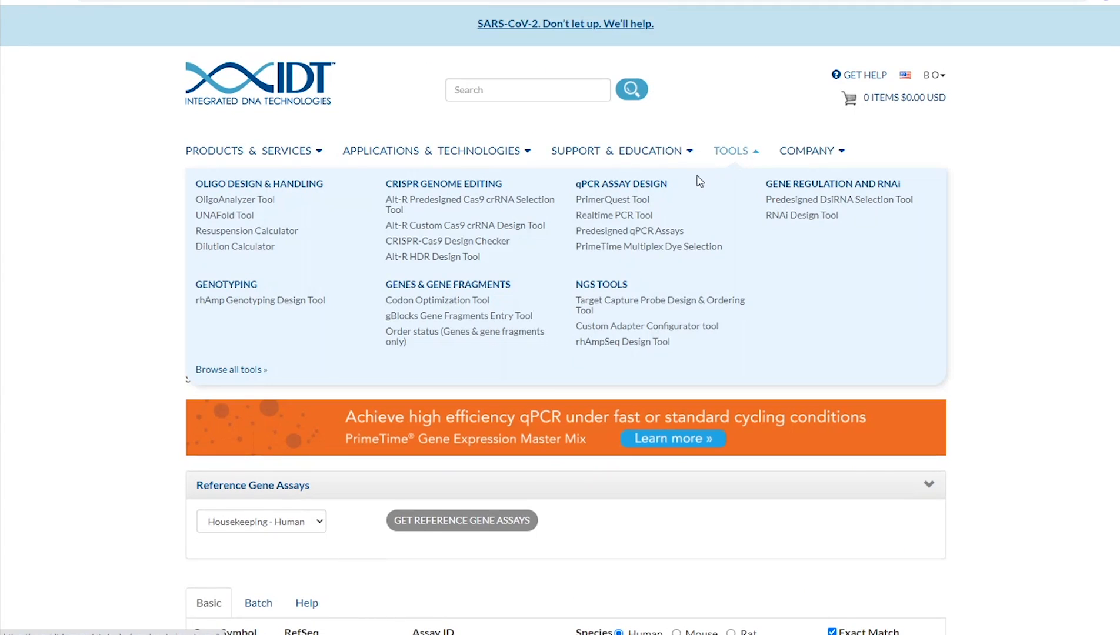
{"action": "left_click", "coordinate": [642, 249]}
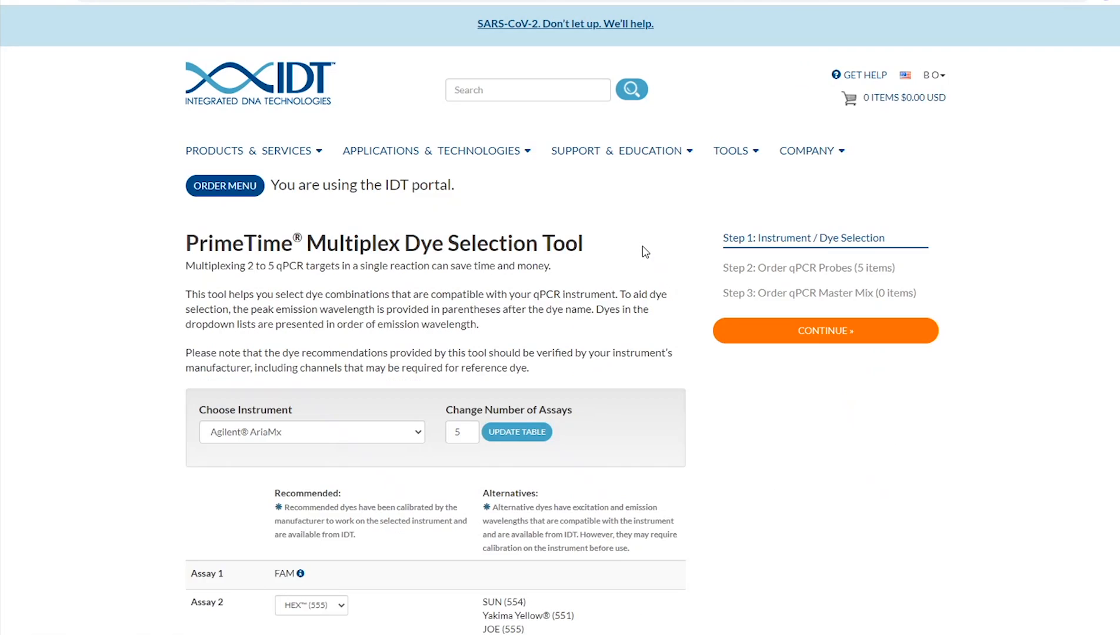
{"action": "left_click", "coordinate": [417, 441]}
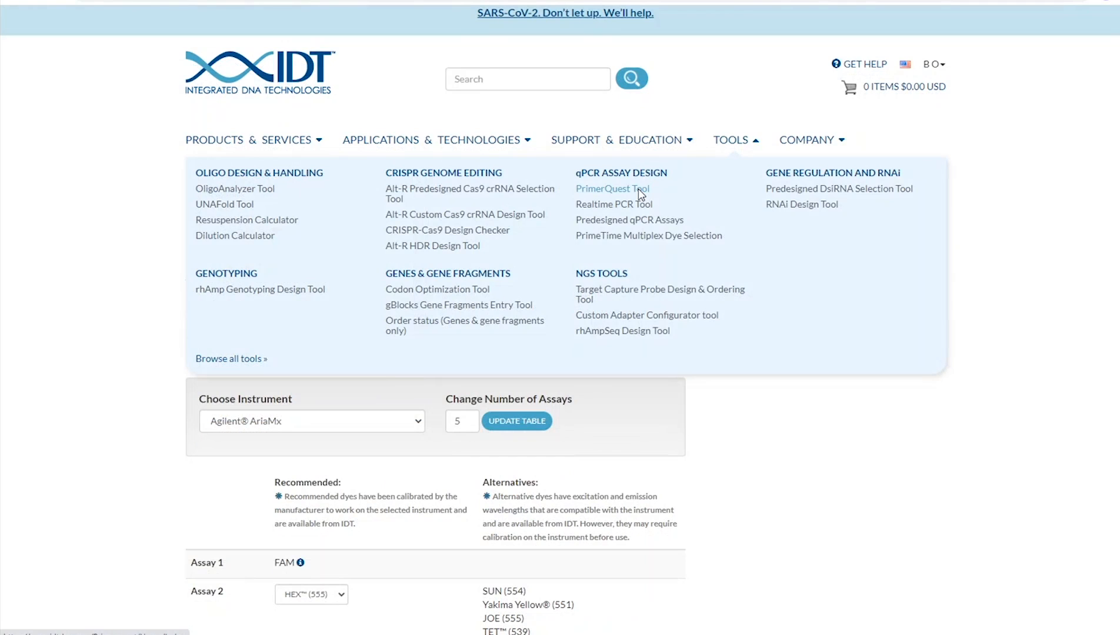
Open the PrimerQuest Tool and view the sequence entry options for accession ID download and Excel file upload.
{"action": "left_click", "coordinate": [641, 193]}
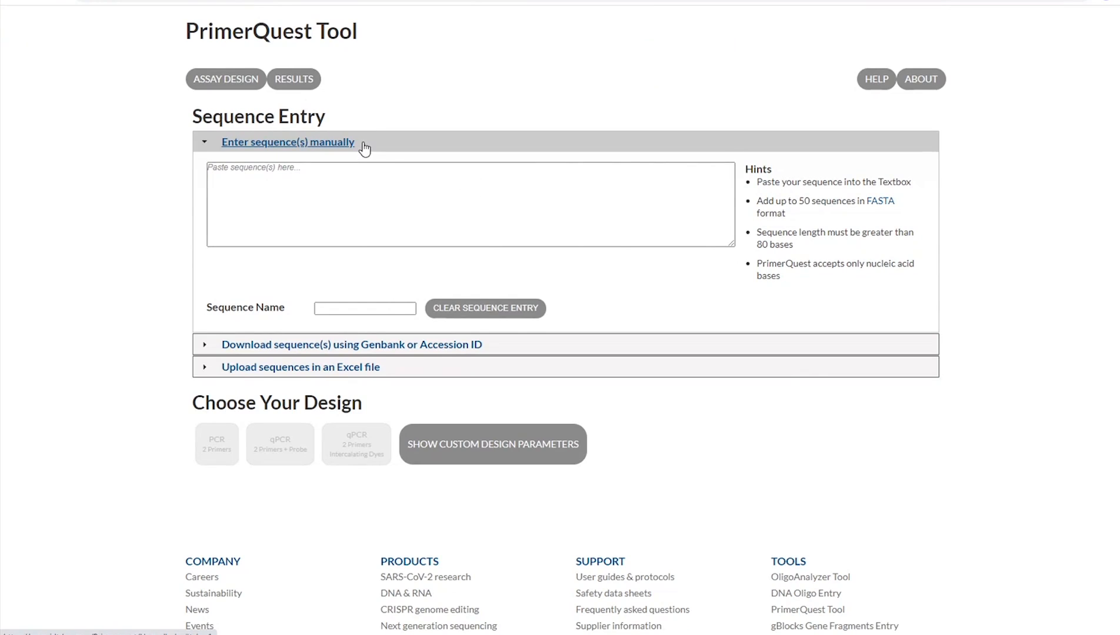
{"action": "left_click", "coordinate": [205, 346]}
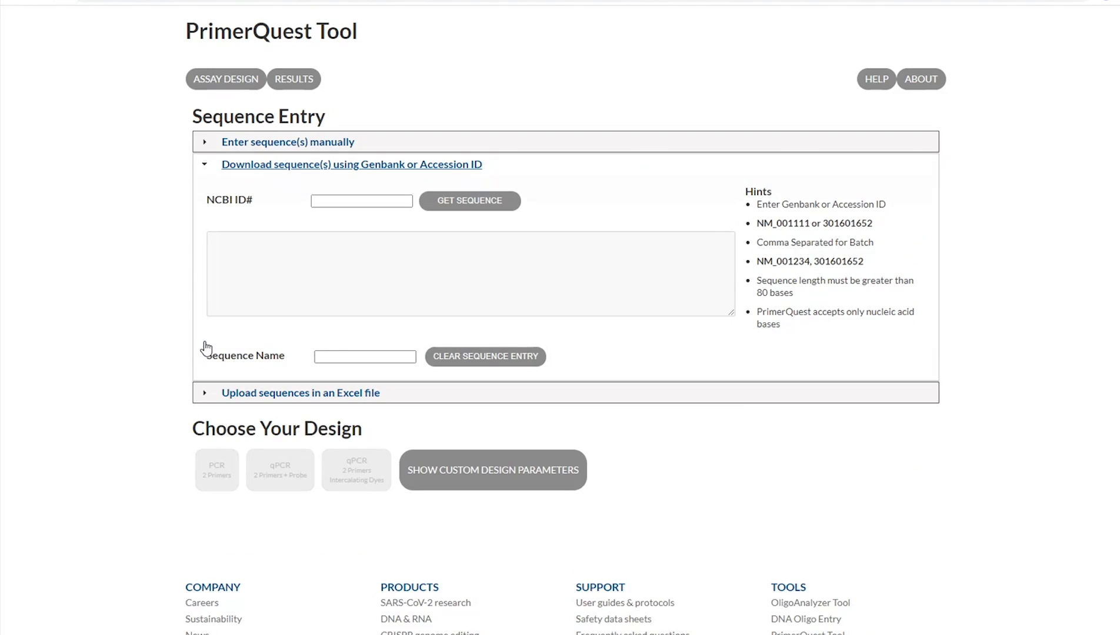
{"action": "left_click", "coordinate": [208, 169]}
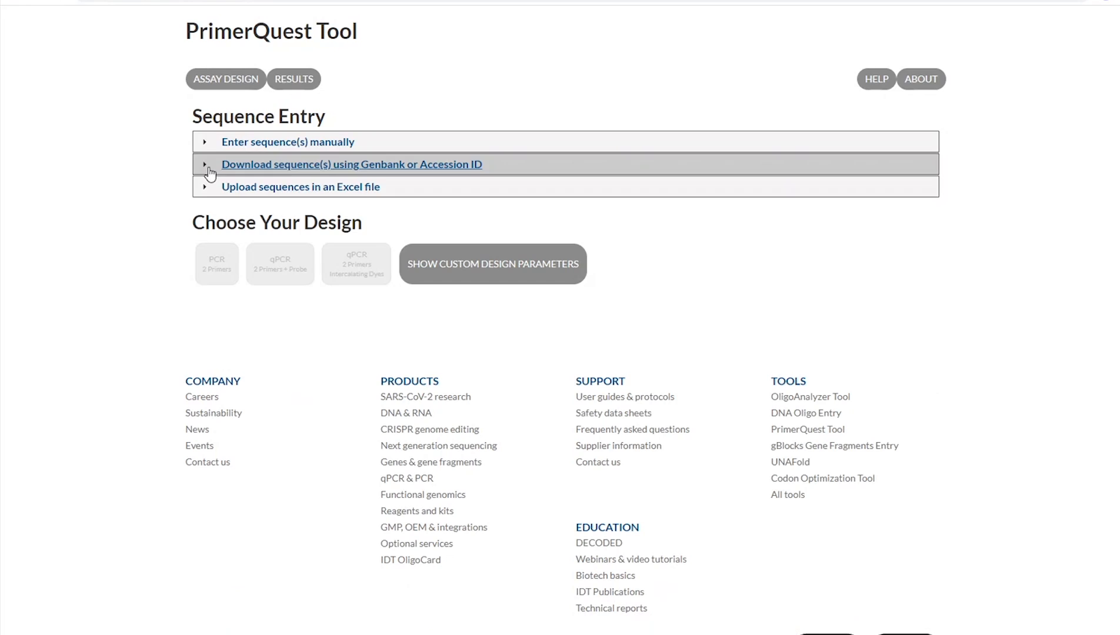
{"action": "left_click", "coordinate": [207, 189]}
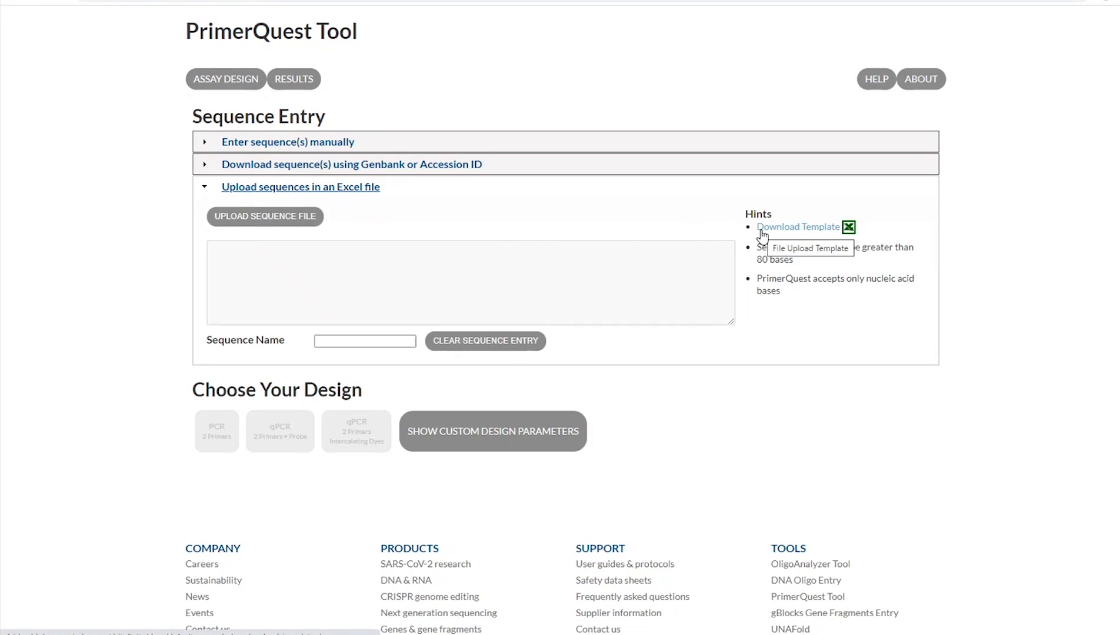
Download the sequences for NCBI IDs NM_000942 and NM 000726 into the sequence entry.
{"action": "left_click", "coordinate": [351, 164]}
{"action": "left_click", "coordinate": [362, 200]}
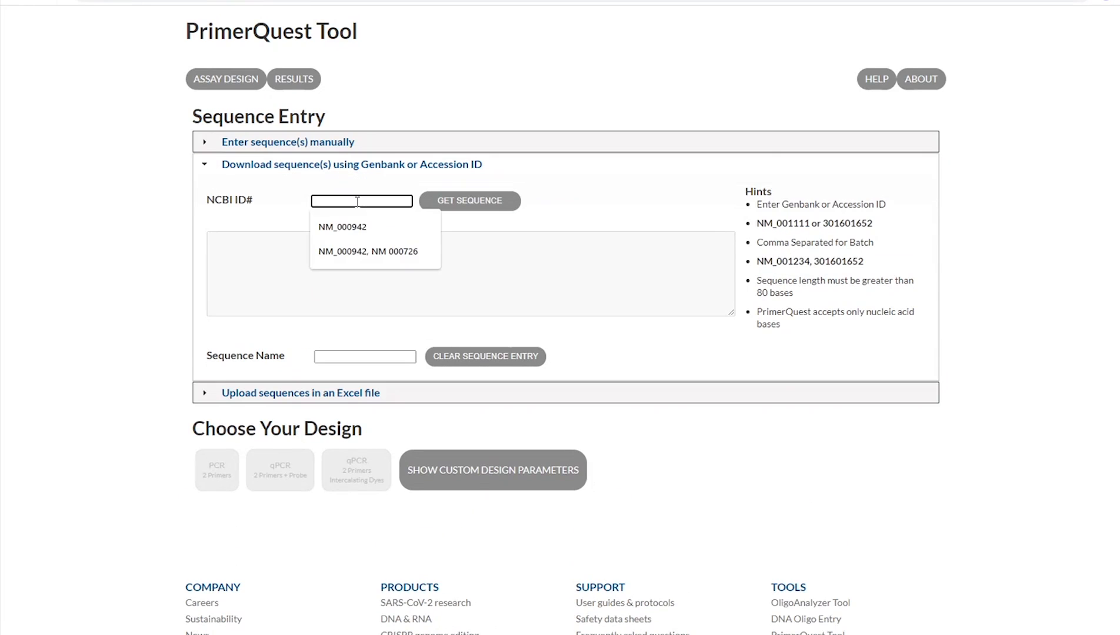
{"action": "left_click", "coordinate": [365, 249]}
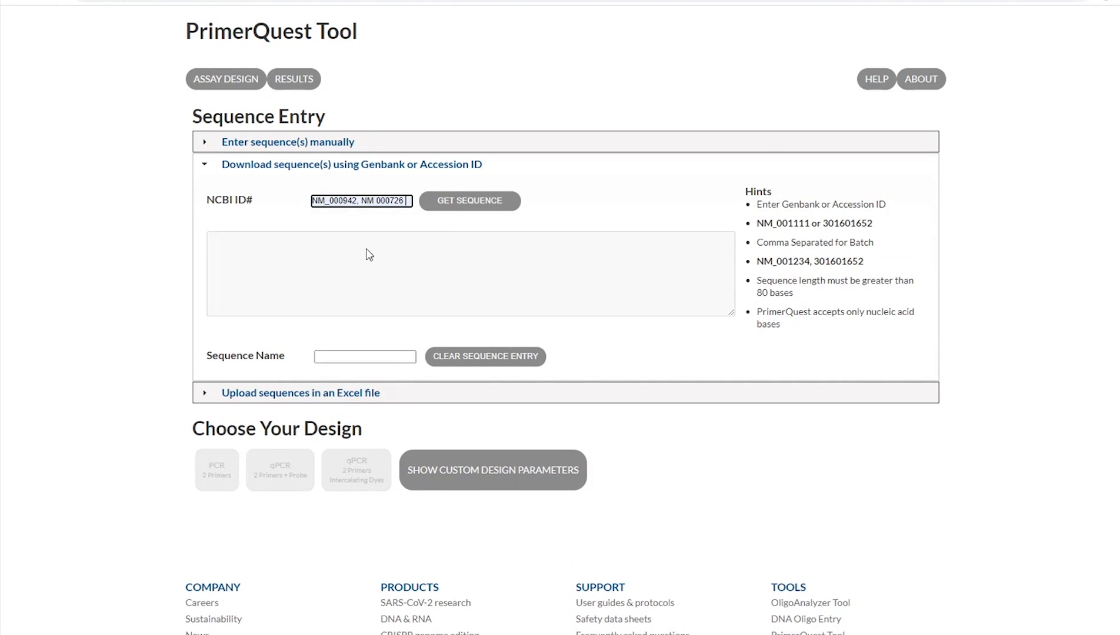
{"action": "left_click", "coordinate": [446, 207]}
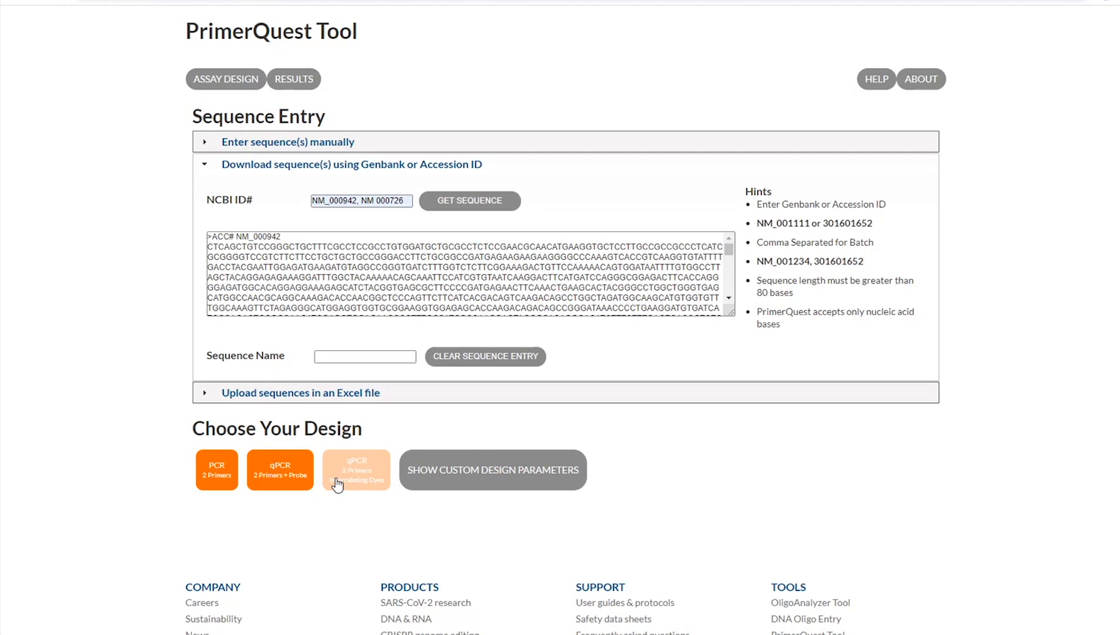
Generate qPCR designs with 2 primers and a probe, and review the resulting assay sets for NM_000942.
{"action": "left_click", "coordinate": [284, 481]}
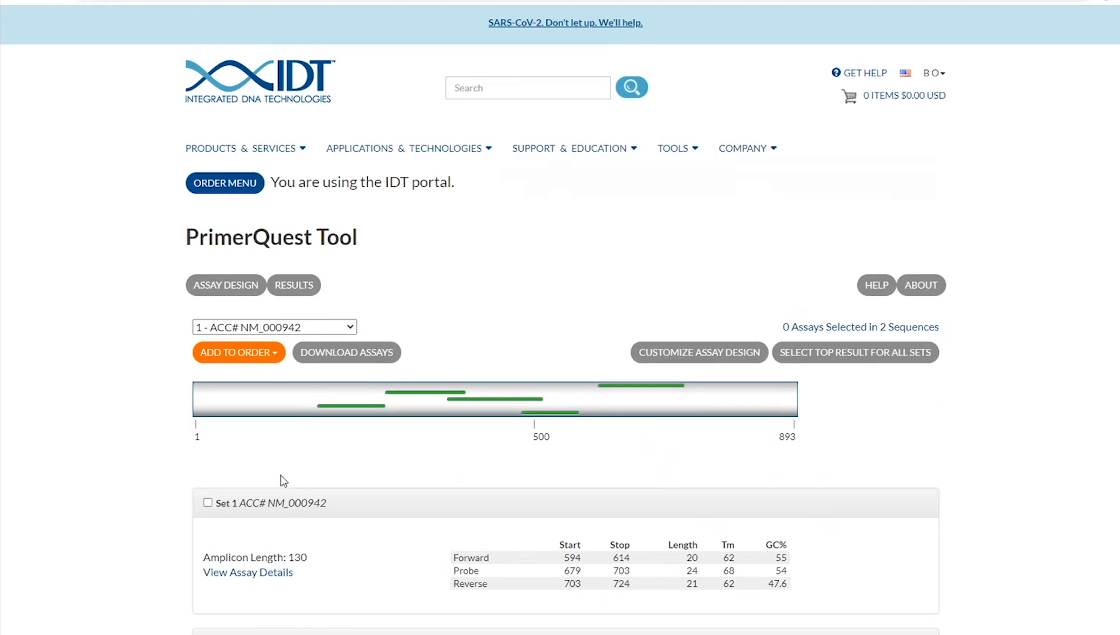
{"action": "scroll", "coordinate": [285, 464], "scroll_direction": "down", "scroll_amount": 3}
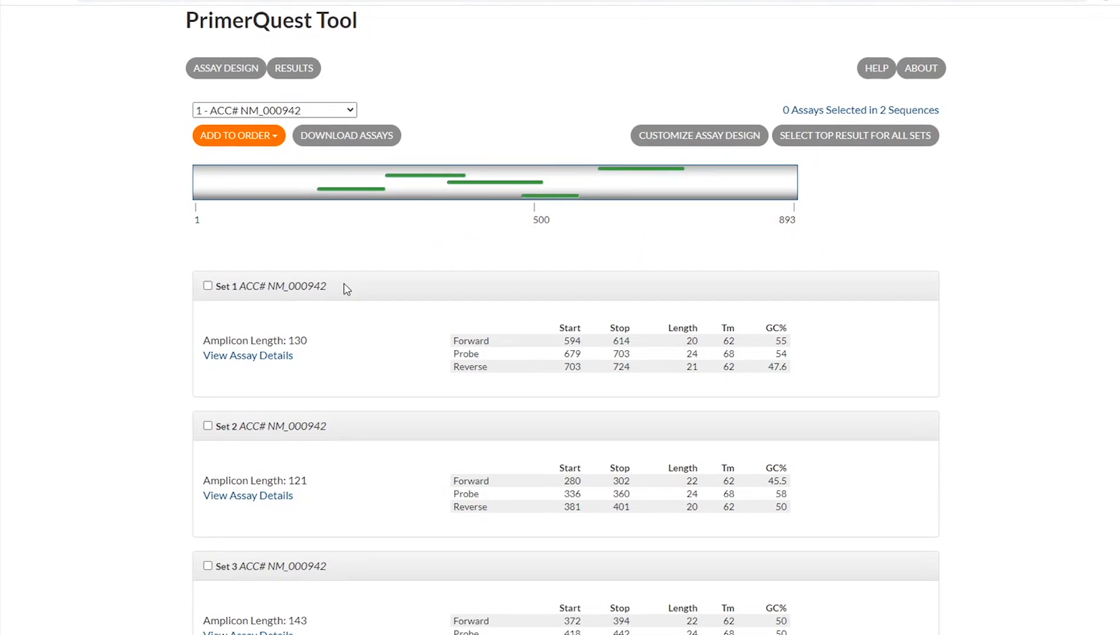
{"action": "scroll", "coordinate": [347, 288], "scroll_direction": "down", "scroll_amount": 5}
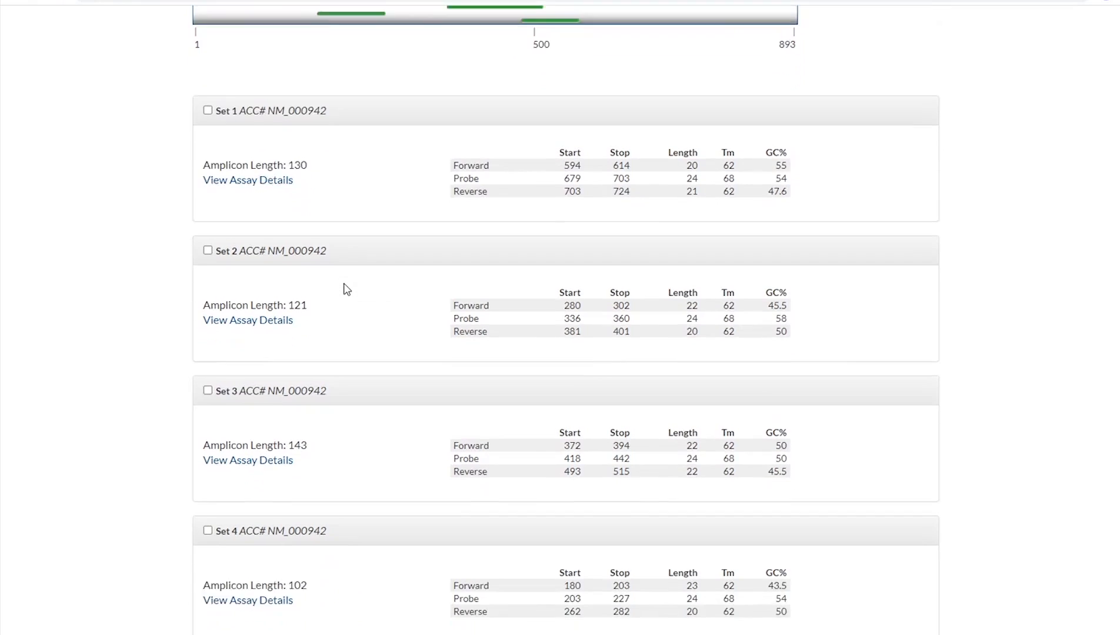
{"action": "scroll", "coordinate": [346, 288], "scroll_direction": "down", "scroll_amount": 3}
{"action": "scroll", "coordinate": [346, 289], "scroll_direction": "up", "scroll_amount": 1}
{"action": "scroll", "coordinate": [347, 288], "scroll_direction": "up", "scroll_amount": 5}
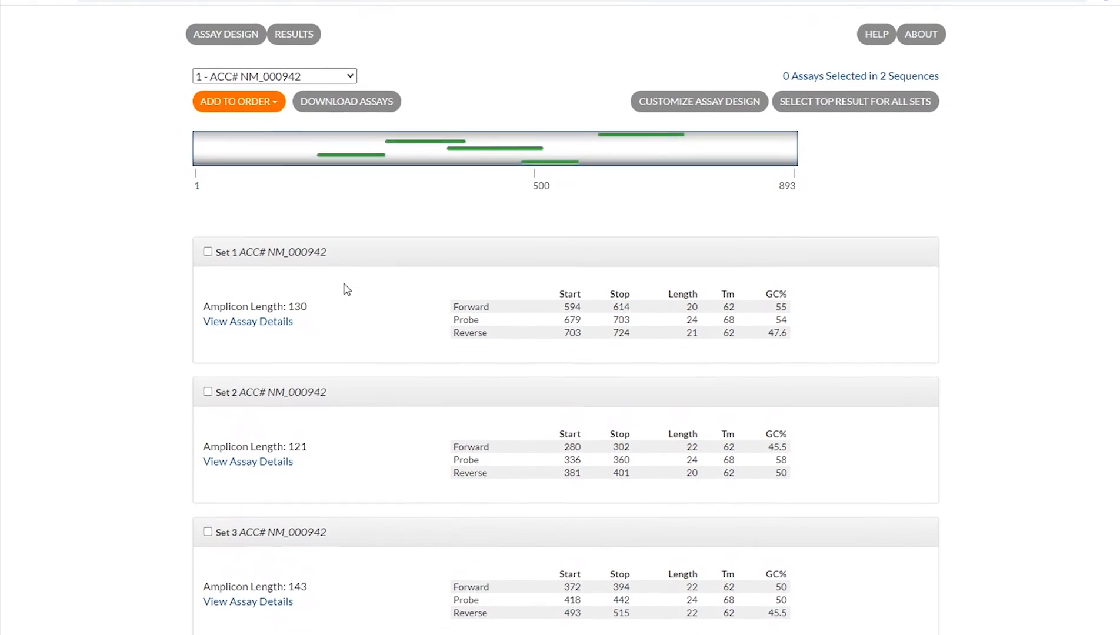
{"action": "scroll", "coordinate": [347, 288], "scroll_direction": "up", "scroll_amount": 1}
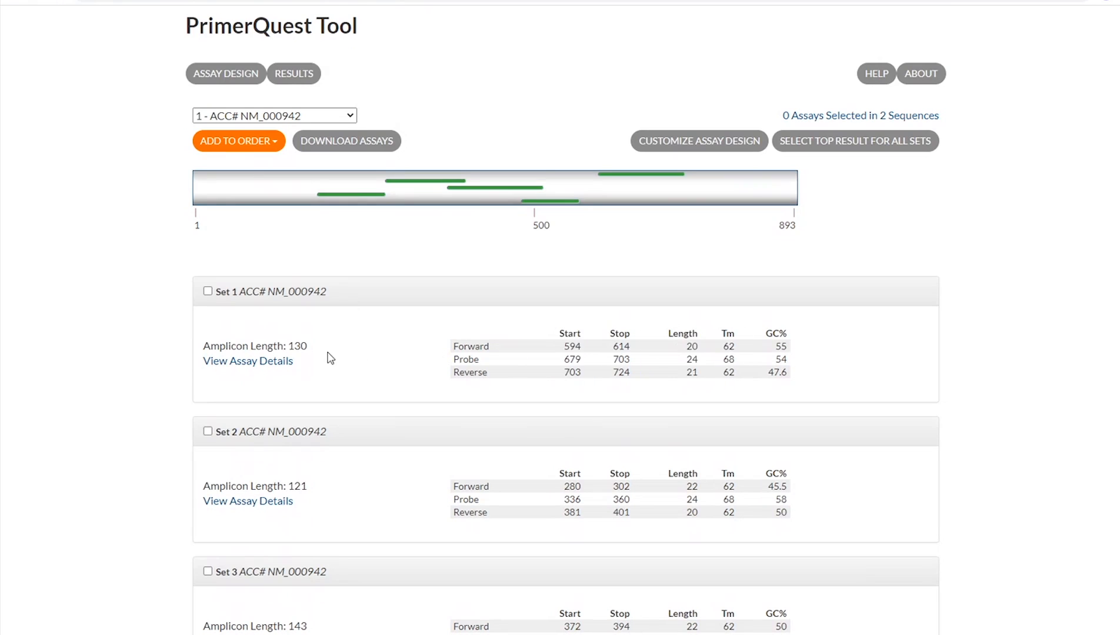
View the assay details of Set 1 for NM_000942 and return to the results.
{"action": "left_click", "coordinate": [284, 370]}
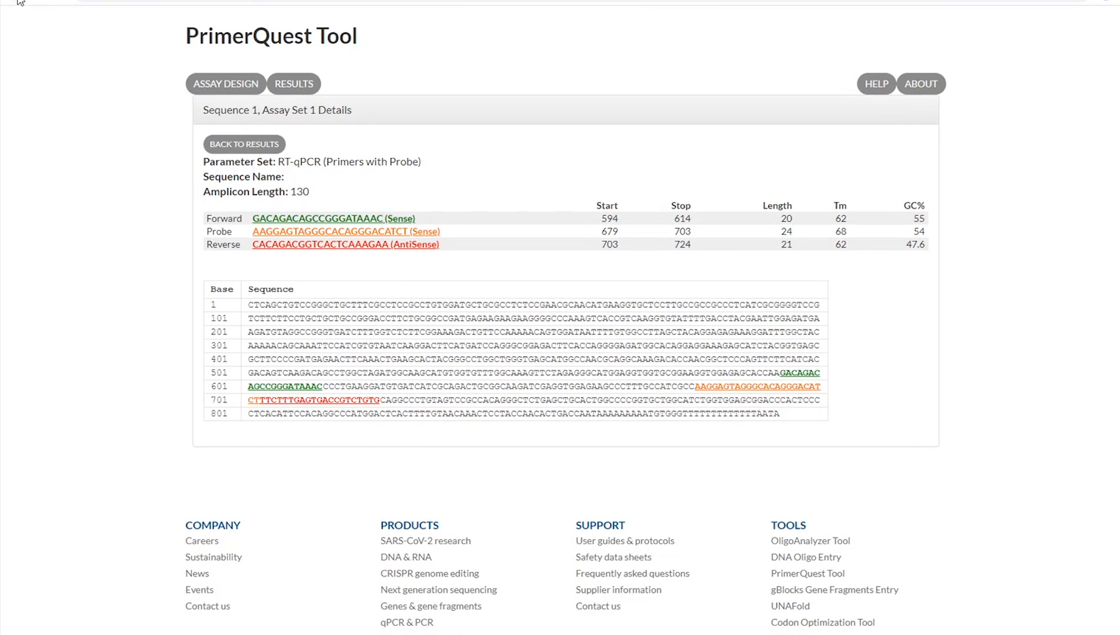
{"action": "left_click", "coordinate": [206, 141]}
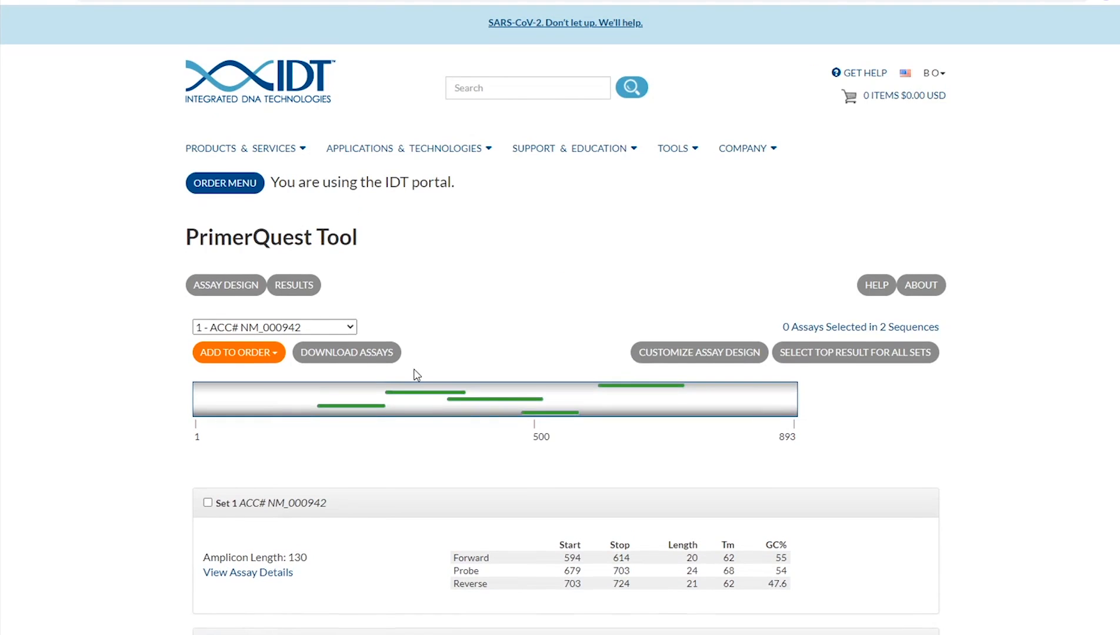
Reveal the Hairpin and Blast analysis options for the Set 1 probe of NM_000942.
{"action": "scroll", "coordinate": [417, 374], "scroll_direction": "down", "scroll_amount": 4}
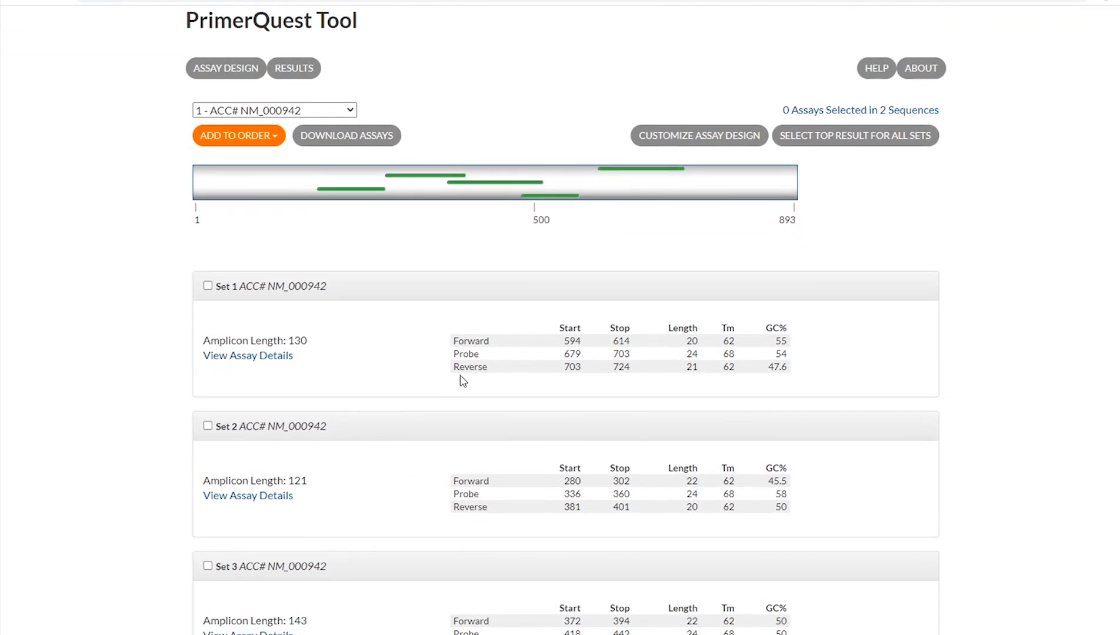
{"action": "mouse_move", "coordinate": [526, 361]}
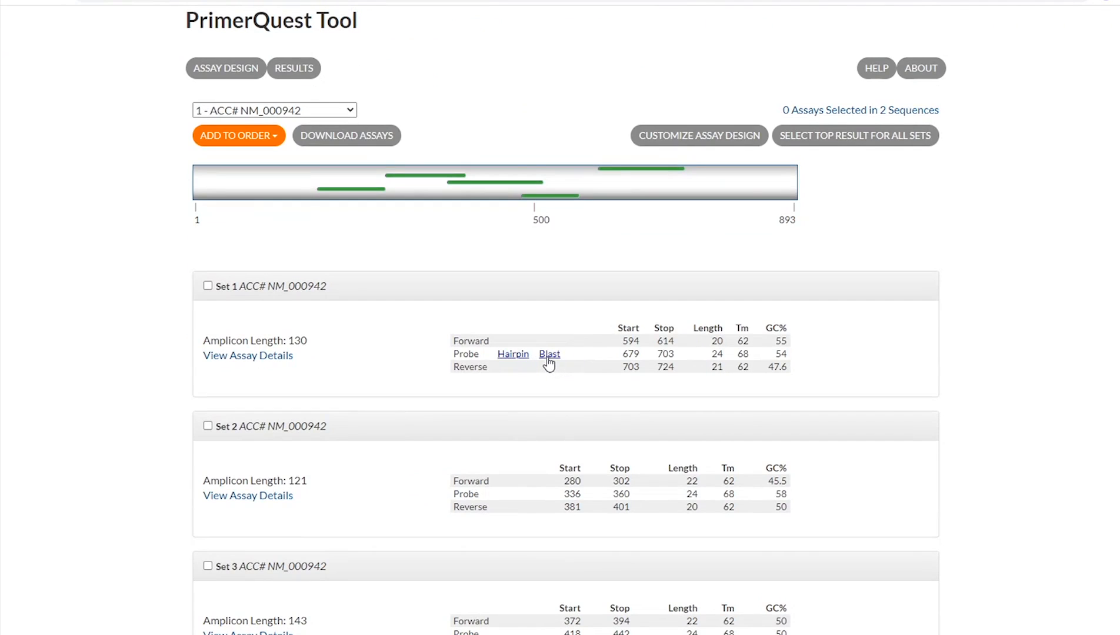
{"action": "scroll", "coordinate": [549, 363], "scroll_direction": "down", "scroll_amount": 2}
{"action": "scroll", "coordinate": [549, 362], "scroll_direction": "up", "scroll_amount": 1}
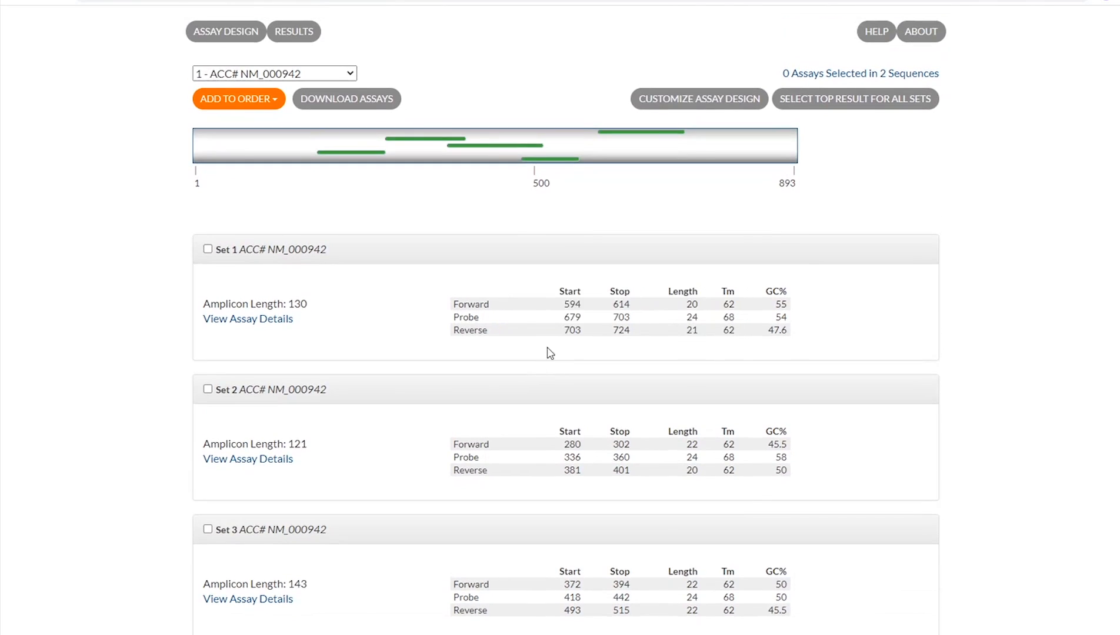
{"action": "mouse_move", "coordinate": [548, 317]}
Show the assay results for sequence NM 000726 and return to those for NM_000942.
{"action": "left_click", "coordinate": [350, 74]}
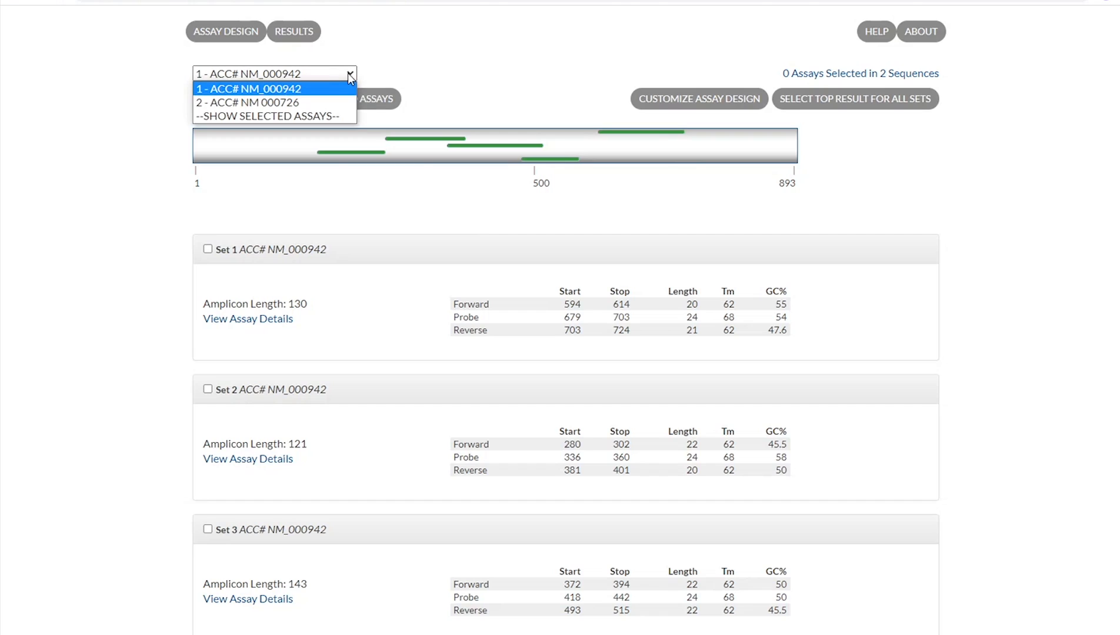
{"action": "left_click", "coordinate": [340, 103]}
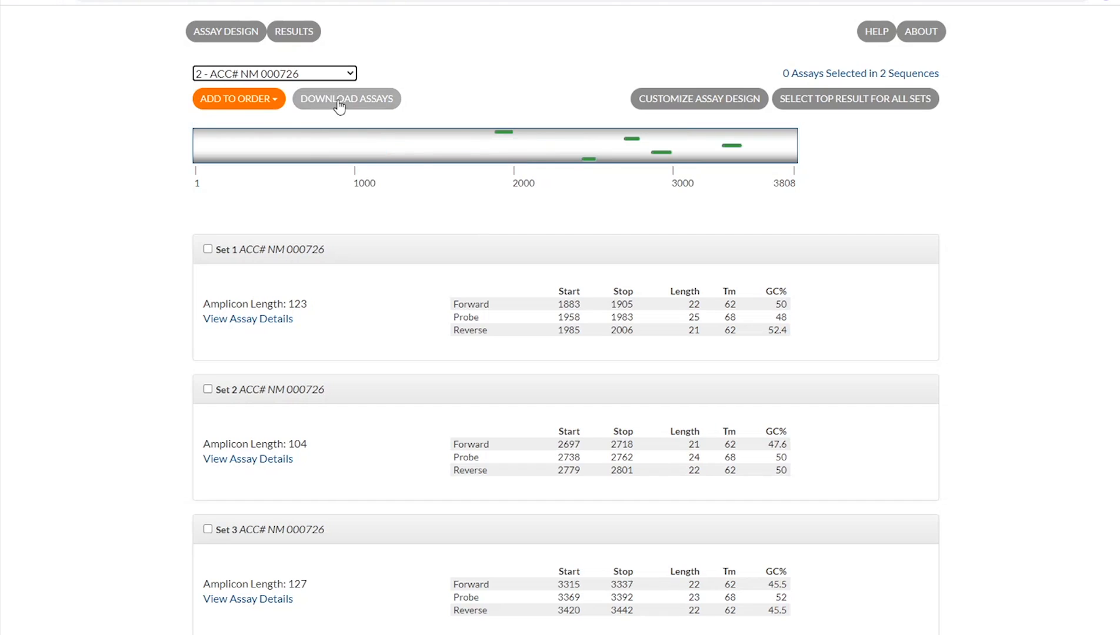
{"action": "left_click", "coordinate": [350, 74]}
{"action": "left_click", "coordinate": [342, 88]}
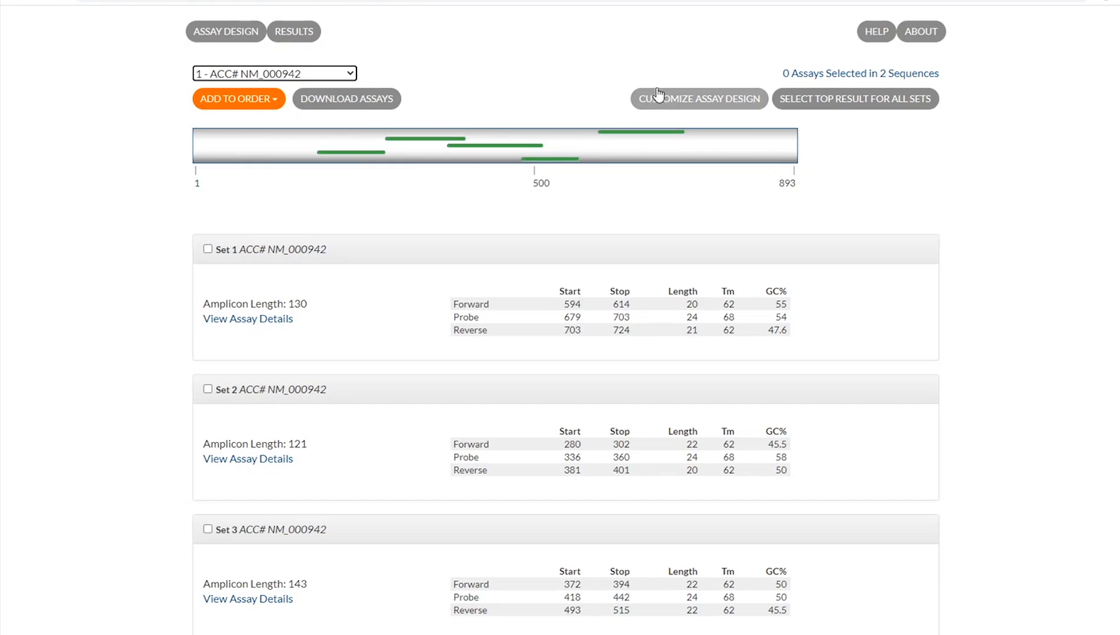
Select the top result for all sets and download the selected assays.
{"action": "left_click", "coordinate": [797, 100]}
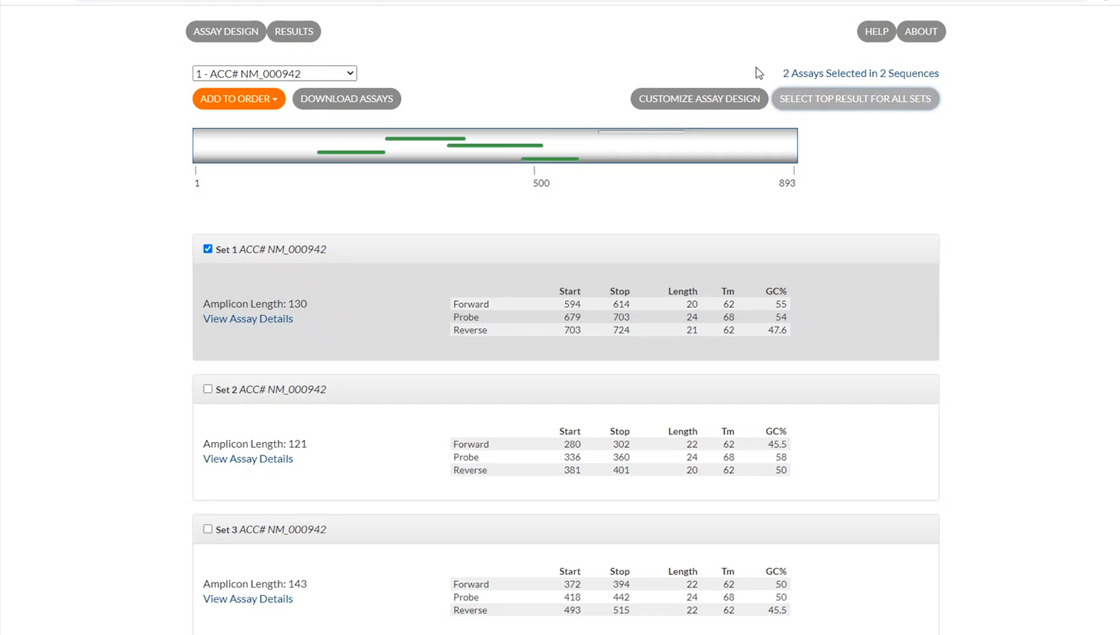
{"action": "left_click", "coordinate": [381, 103]}
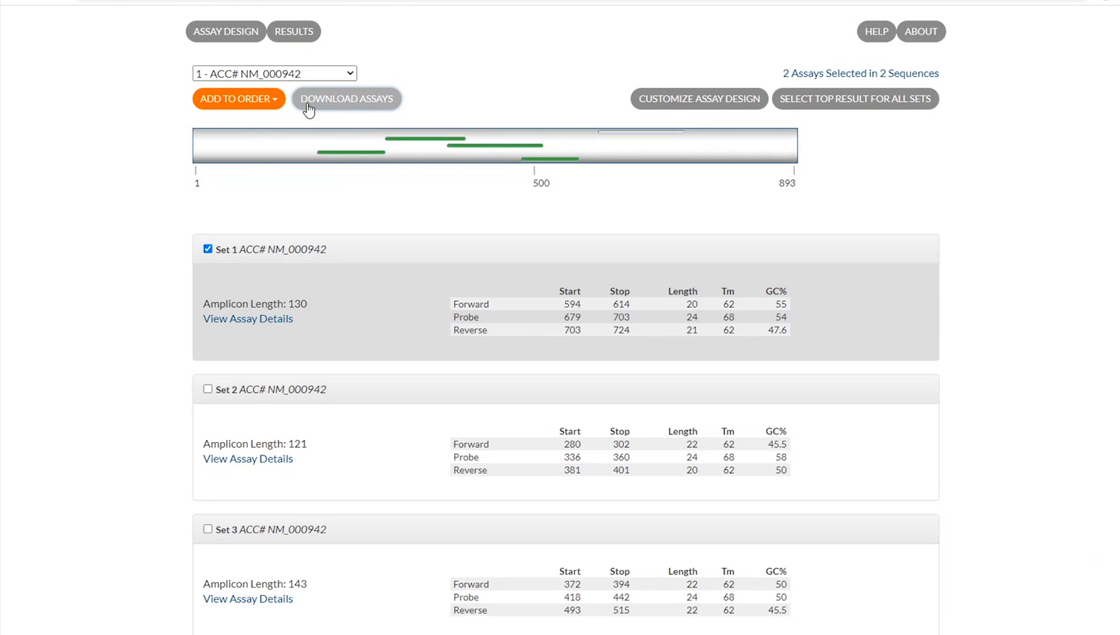
Examine the order options for the selected assays, including ordering primers and probes as Assays or Oligos & Probe.
{"action": "left_click", "coordinate": [275, 104]}
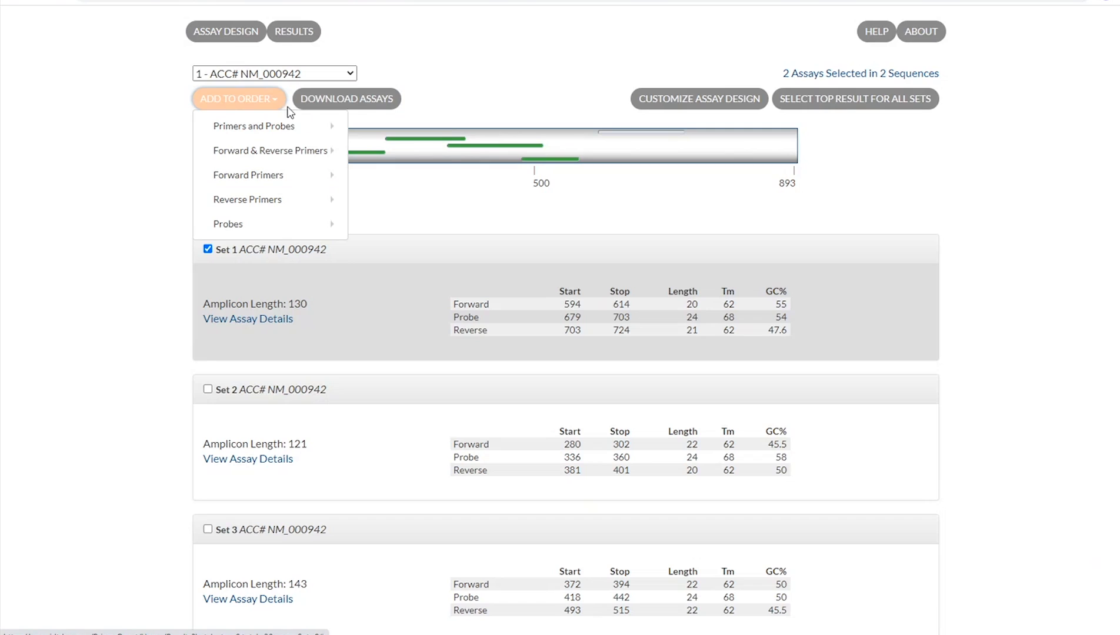
{"action": "mouse_move", "coordinate": [321, 122]}
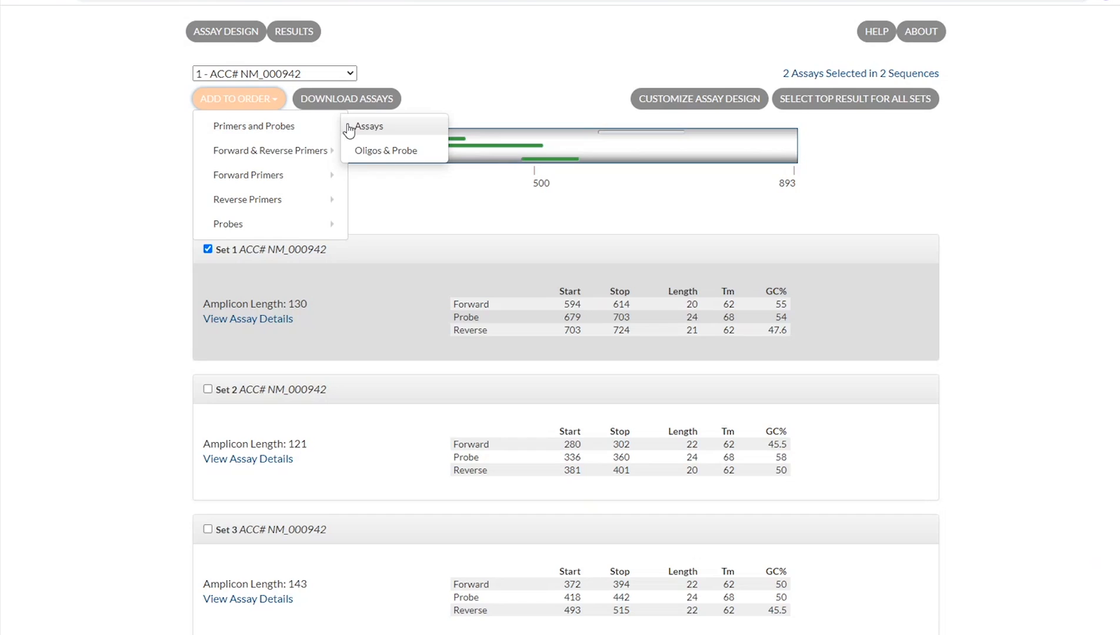
{"action": "scroll", "coordinate": [349, 129], "scroll_direction": "up", "scroll_amount": 1}
{"action": "mouse_move", "coordinate": [287, 200]}
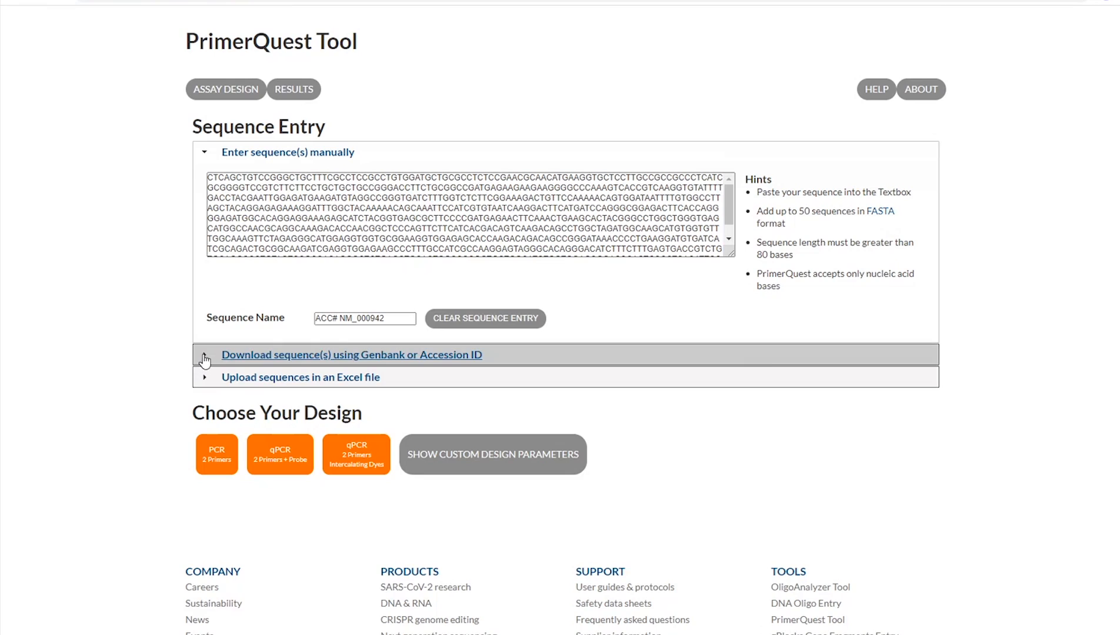
Replace the NCBI IDs in the accession download section of the assay design page with NM_000942.
{"action": "left_click", "coordinate": [201, 355]}
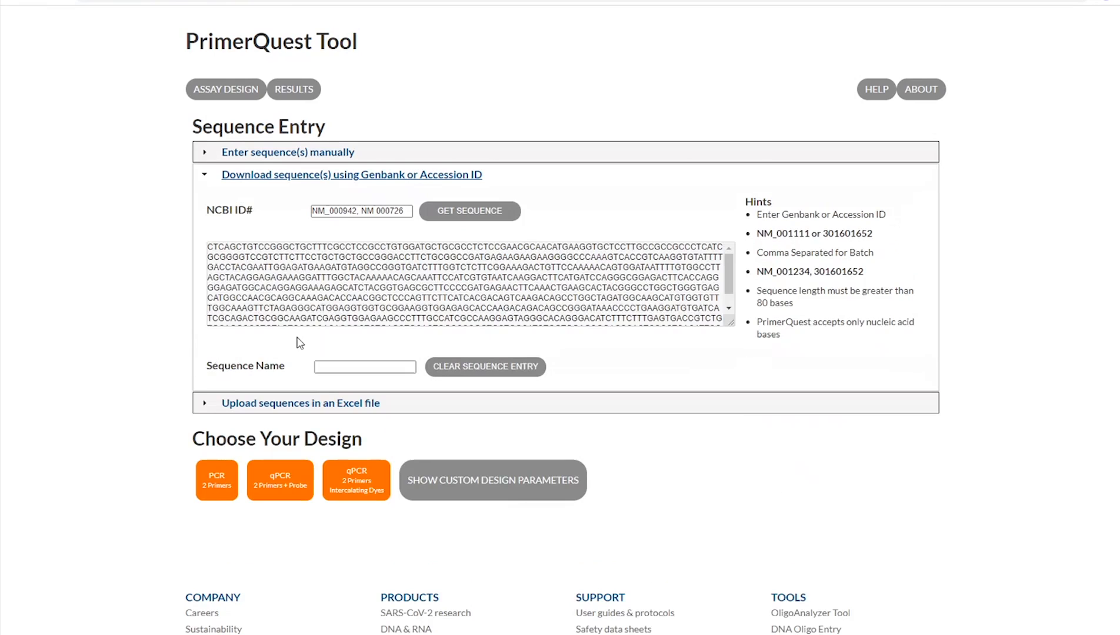
{"action": "left_click", "coordinate": [391, 211]}
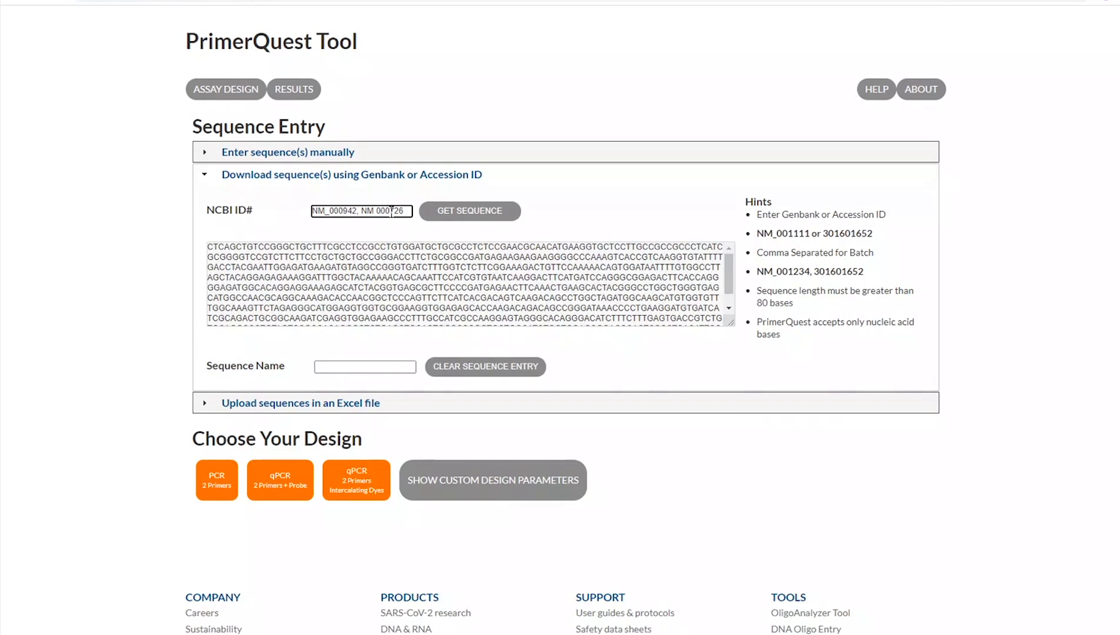
{"action": "left_click_drag", "start_coordinate": [410, 212], "coordinate": [307, 217]}
{"action": "key", "text": "BackSpace"}
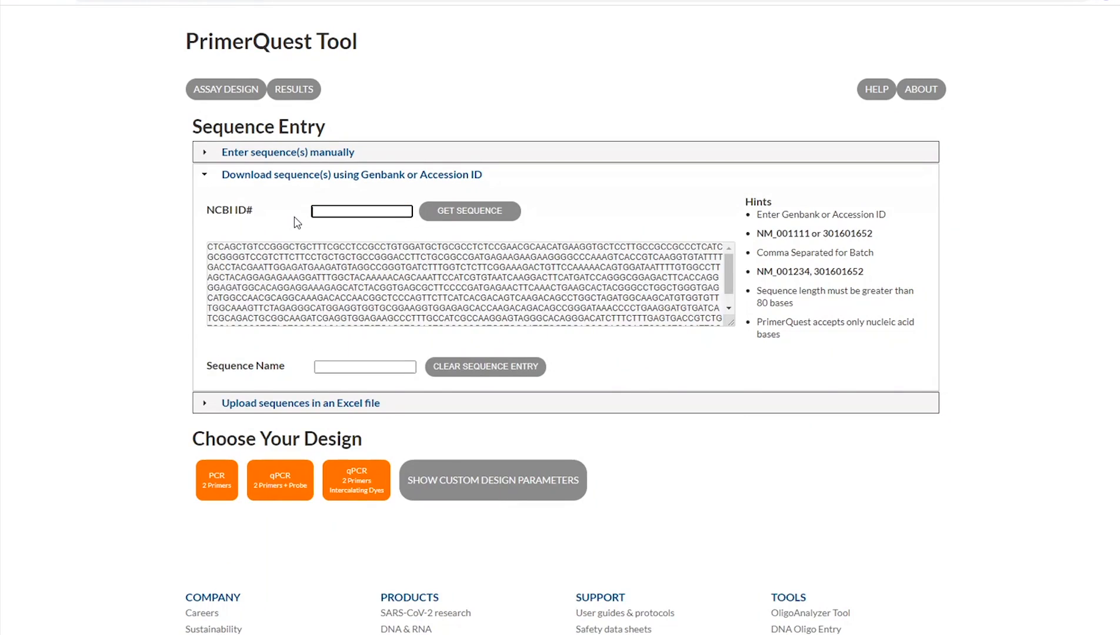
{"action": "left_click", "coordinate": [369, 211]}
{"action": "left_click", "coordinate": [364, 238]}
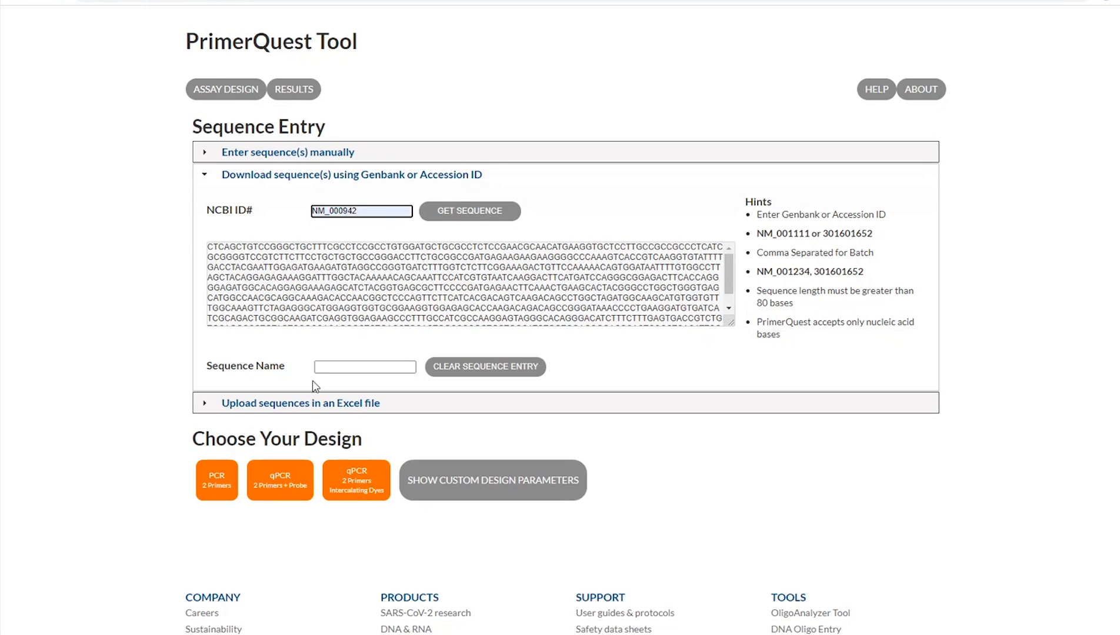
Generate qPCR assays with two primers and a probe for the downloaded sequence, and open the assay design for customization.
{"action": "left_click", "coordinate": [276, 490]}
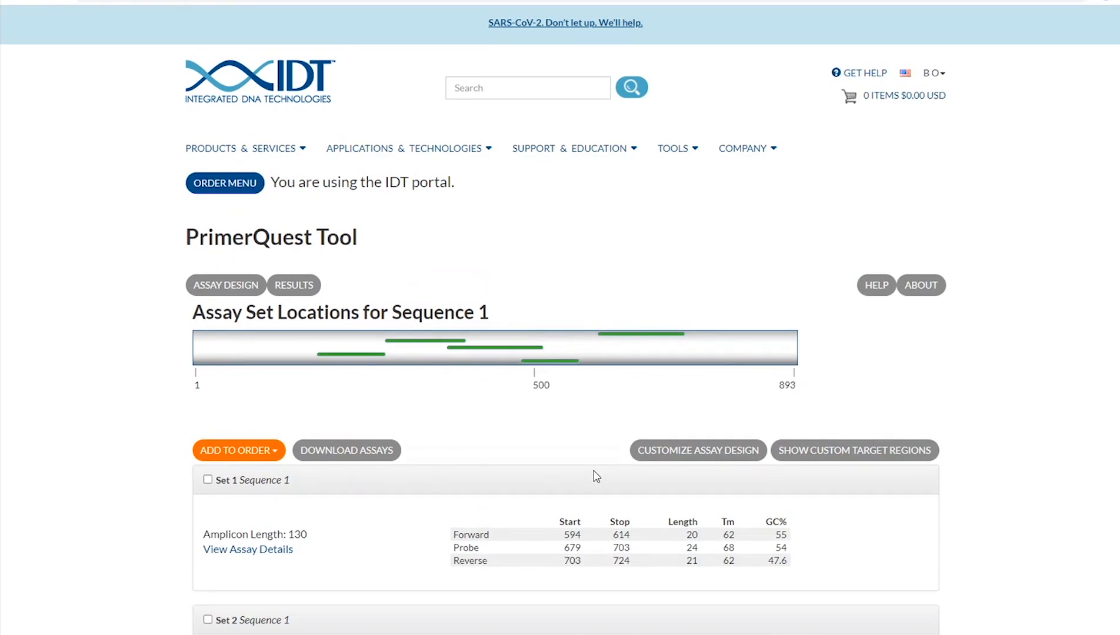
{"action": "left_click", "coordinate": [658, 459]}
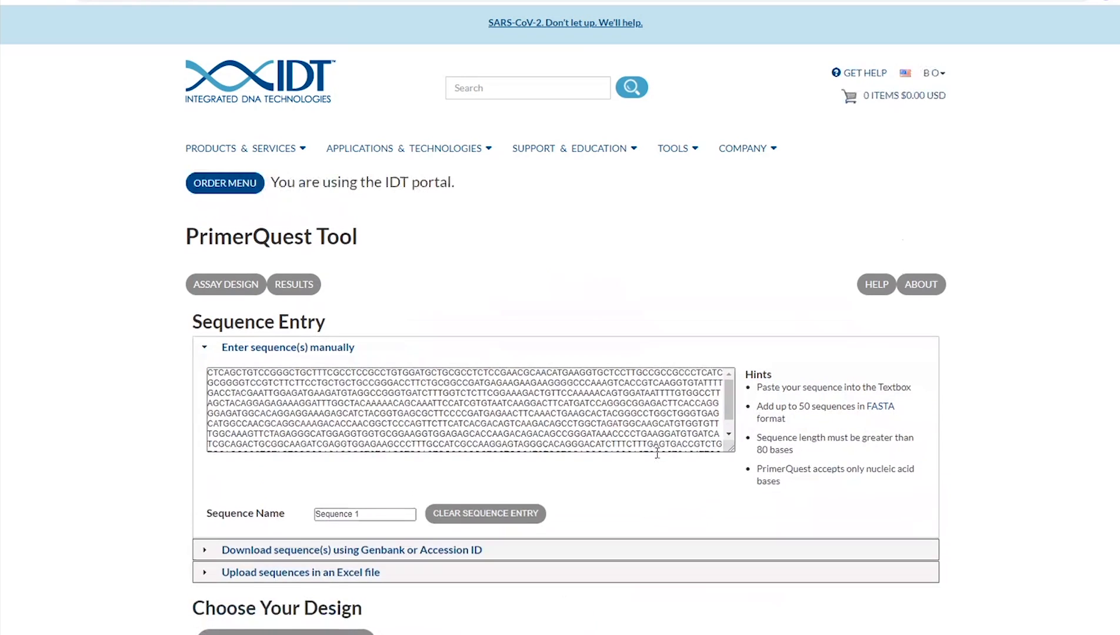
Examine the custom design parameters for qPCR, from task settings and reaction conditions through primer, probe and amplicon criteria to the custom target region.
{"action": "scroll", "coordinate": [657, 452], "scroll_direction": "down", "scroll_amount": 1}
{"action": "scroll", "coordinate": [656, 452], "scroll_direction": "up", "scroll_amount": 5}
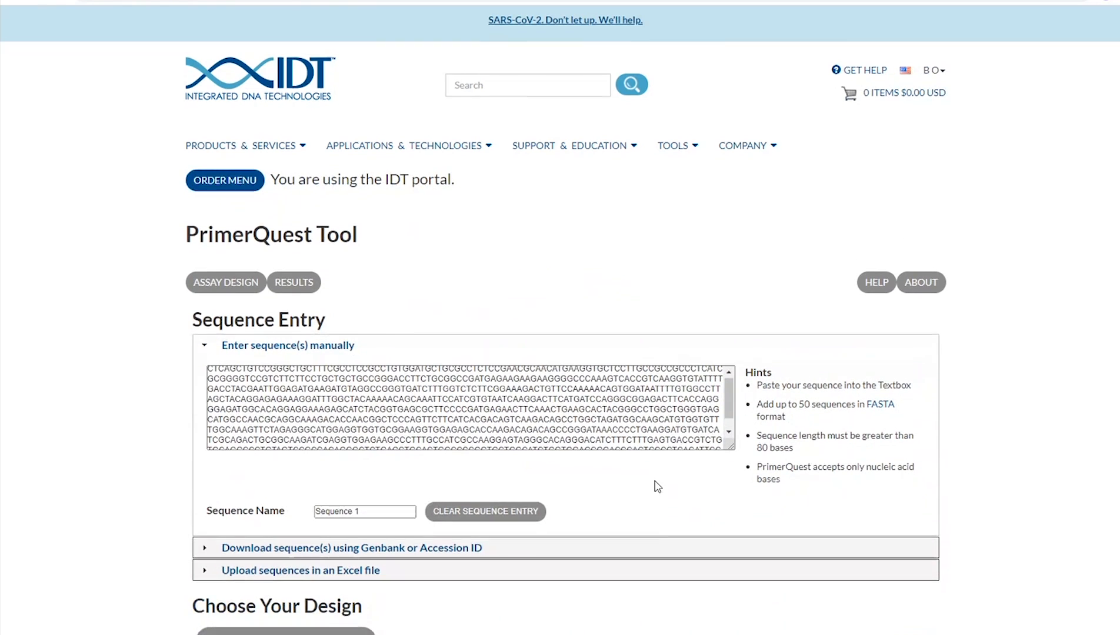
{"action": "scroll", "coordinate": [656, 486], "scroll_direction": "down", "scroll_amount": 10}
{"action": "scroll", "coordinate": [657, 487], "scroll_direction": "down", "scroll_amount": 1}
{"action": "scroll", "coordinate": [657, 487], "scroll_direction": "up", "scroll_amount": 1}
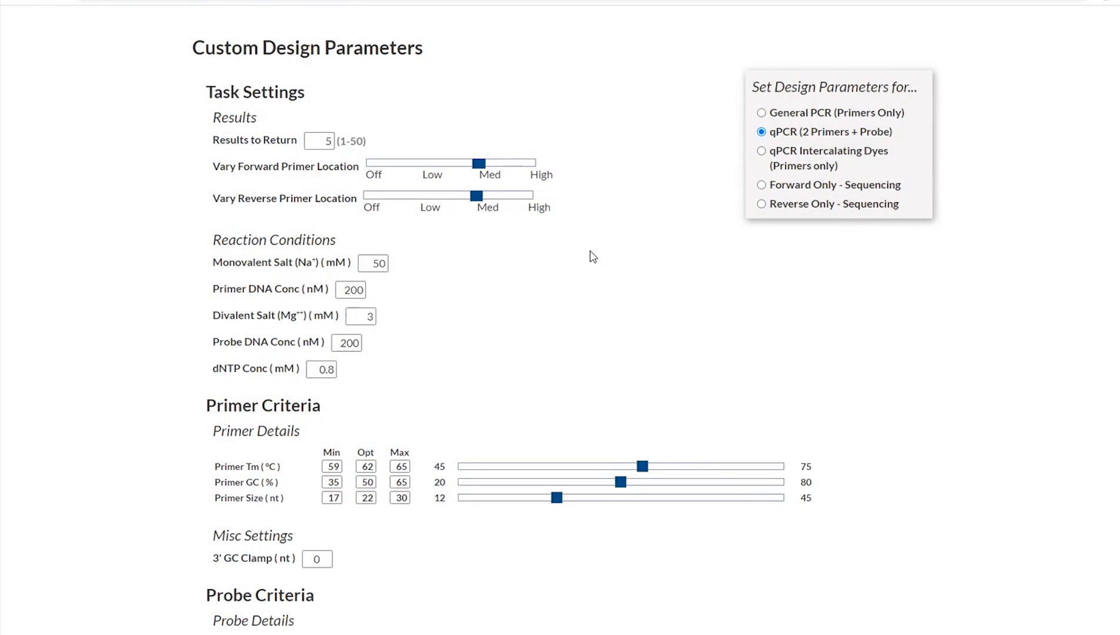
{"action": "scroll", "coordinate": [592, 256], "scroll_direction": "down", "scroll_amount": 6}
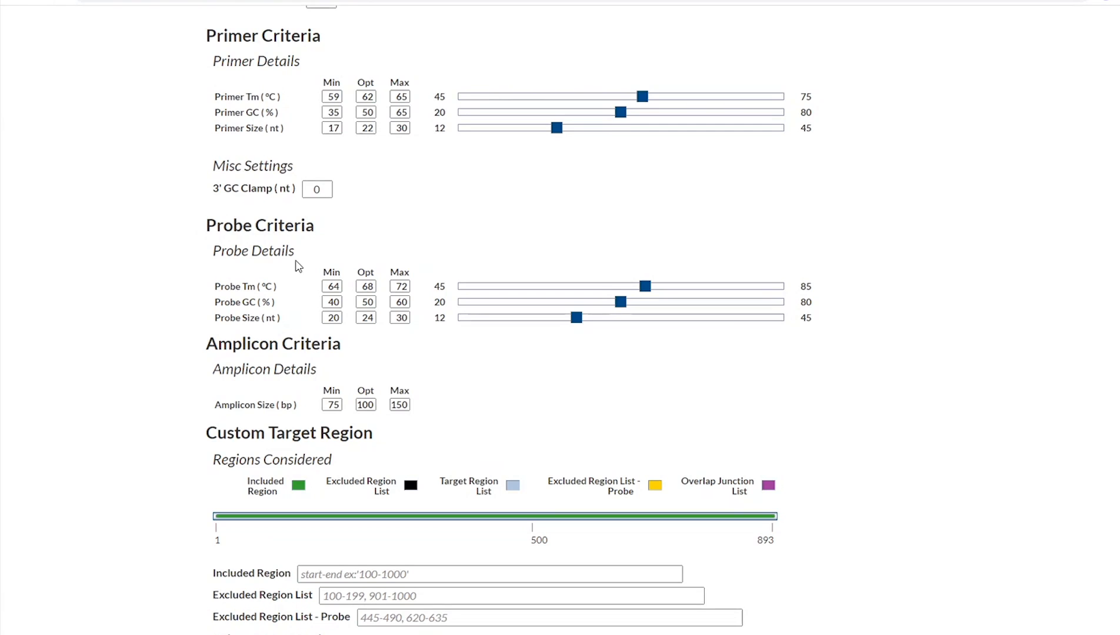
{"action": "scroll", "coordinate": [296, 261], "scroll_direction": "down", "scroll_amount": 7}
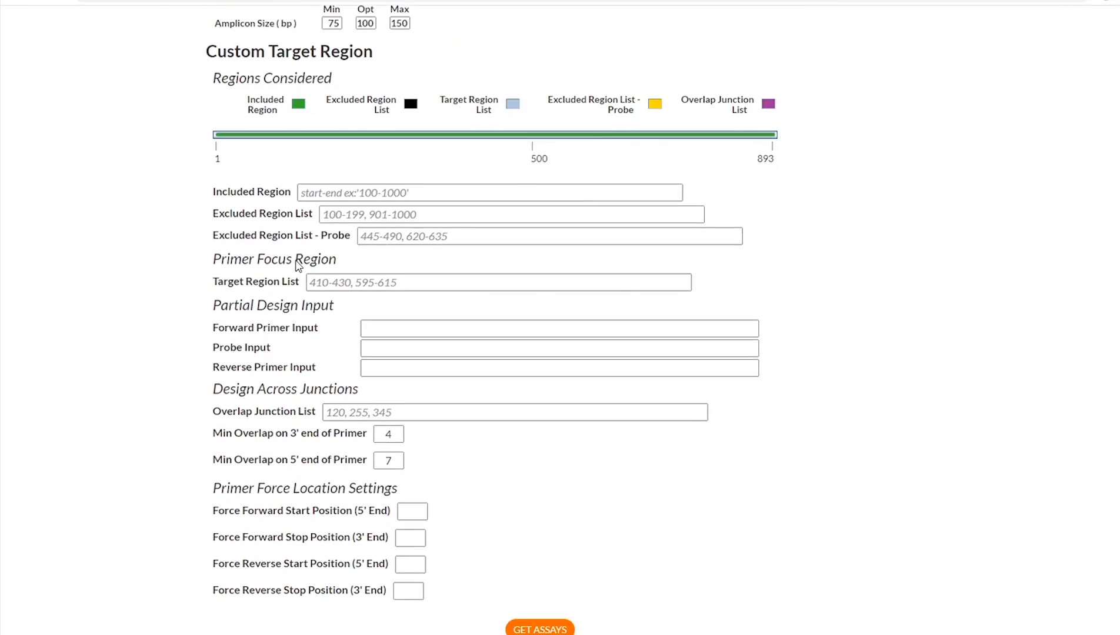
{"action": "scroll", "coordinate": [298, 266], "scroll_direction": "down", "scroll_amount": 1}
{"action": "scroll", "coordinate": [298, 267], "scroll_direction": "up", "scroll_amount": 1}
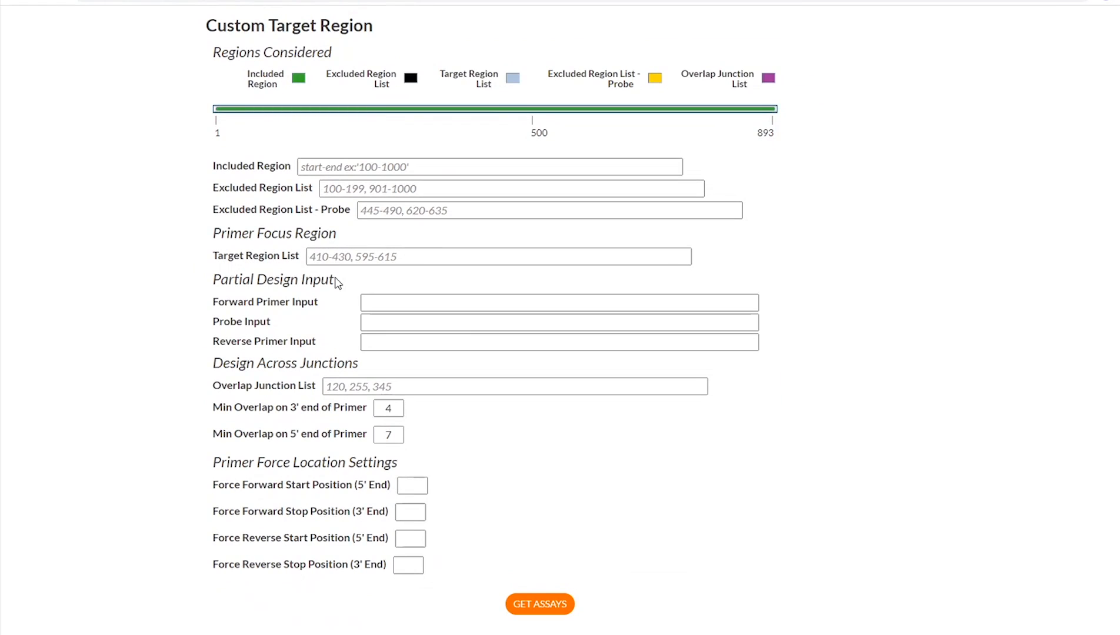
Examine the custom target region inputs for included and excluded regions, partial designs and overlap junctions, and show the definition of Excluded Region List.
{"action": "left_click", "coordinate": [376, 302]}
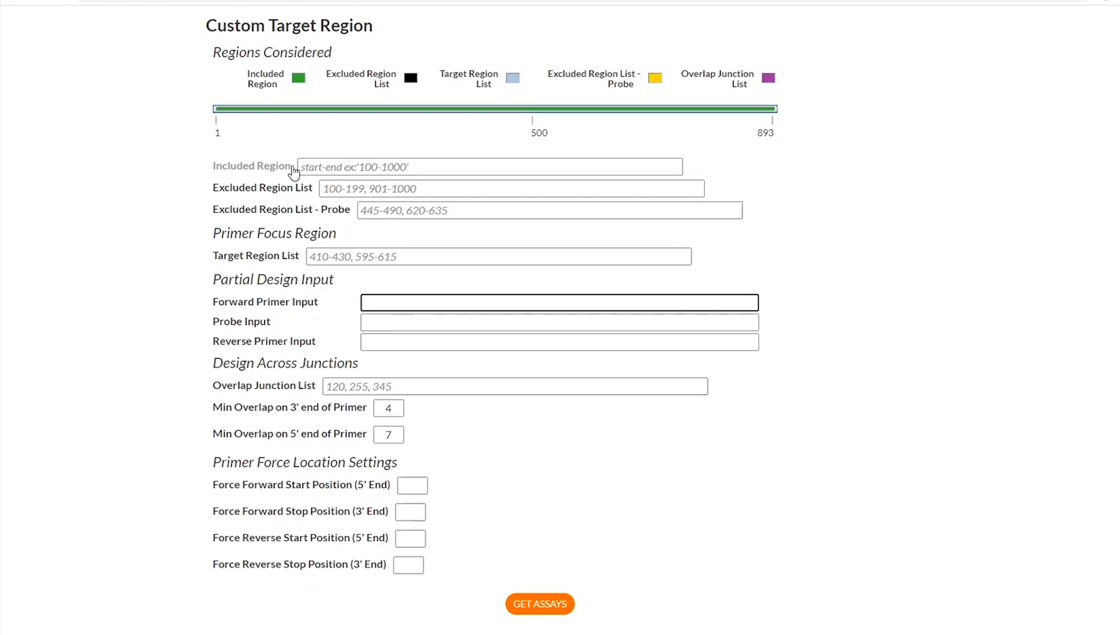
{"action": "left_click", "coordinate": [318, 167]}
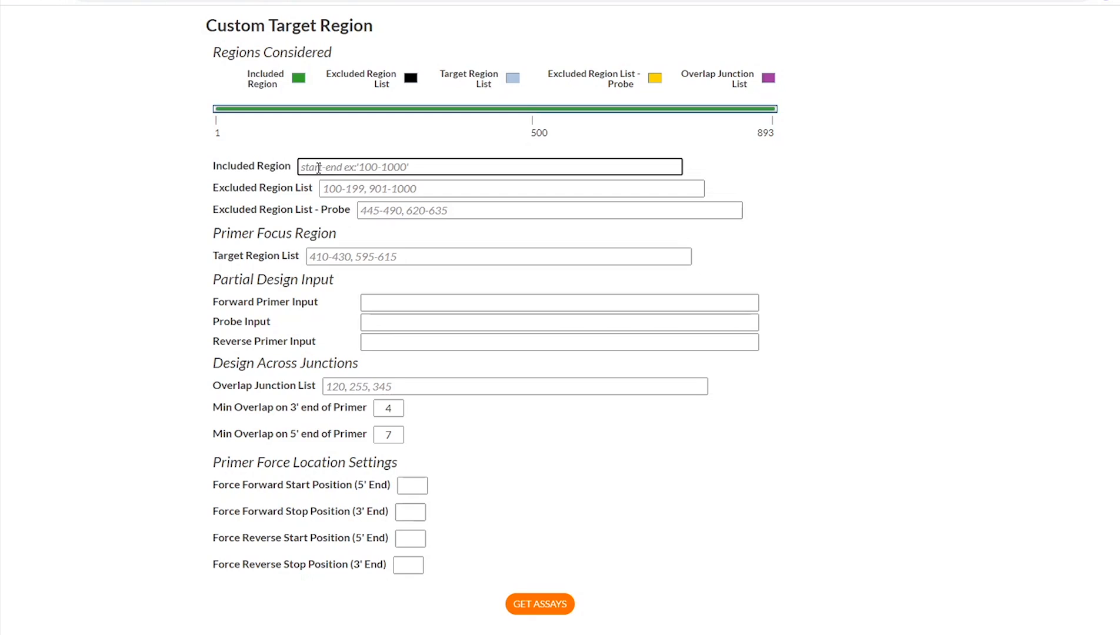
{"action": "left_click", "coordinate": [326, 190]}
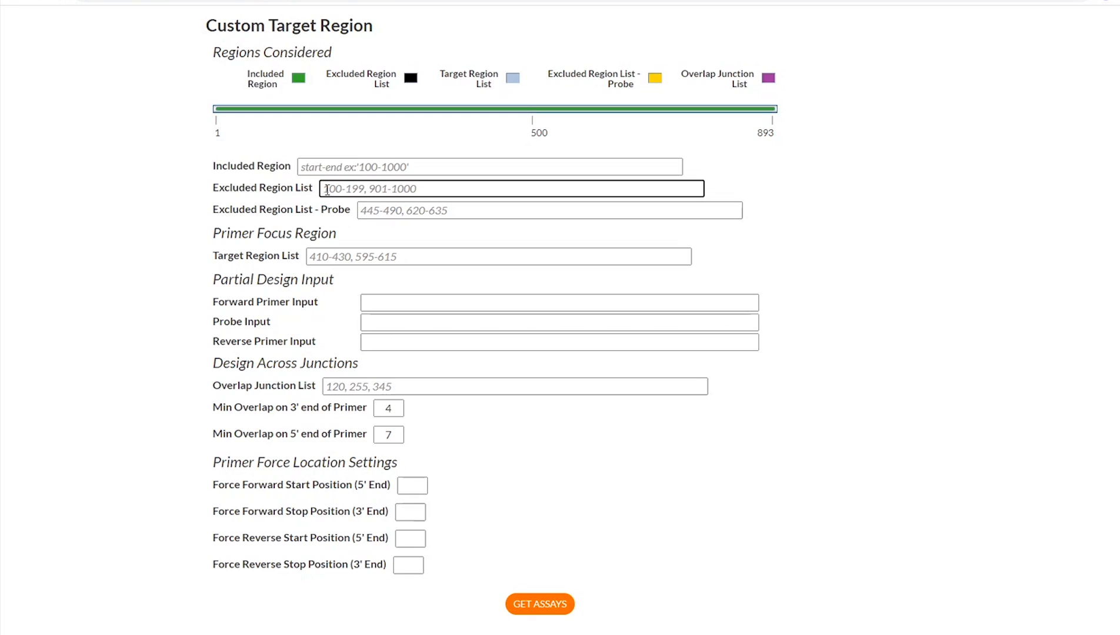
{"action": "left_click", "coordinate": [360, 210]}
{"action": "scroll", "coordinate": [353, 210], "scroll_direction": "down", "scroll_amount": 2}
{"action": "scroll", "coordinate": [352, 208], "scroll_direction": "down", "scroll_amount": 3}
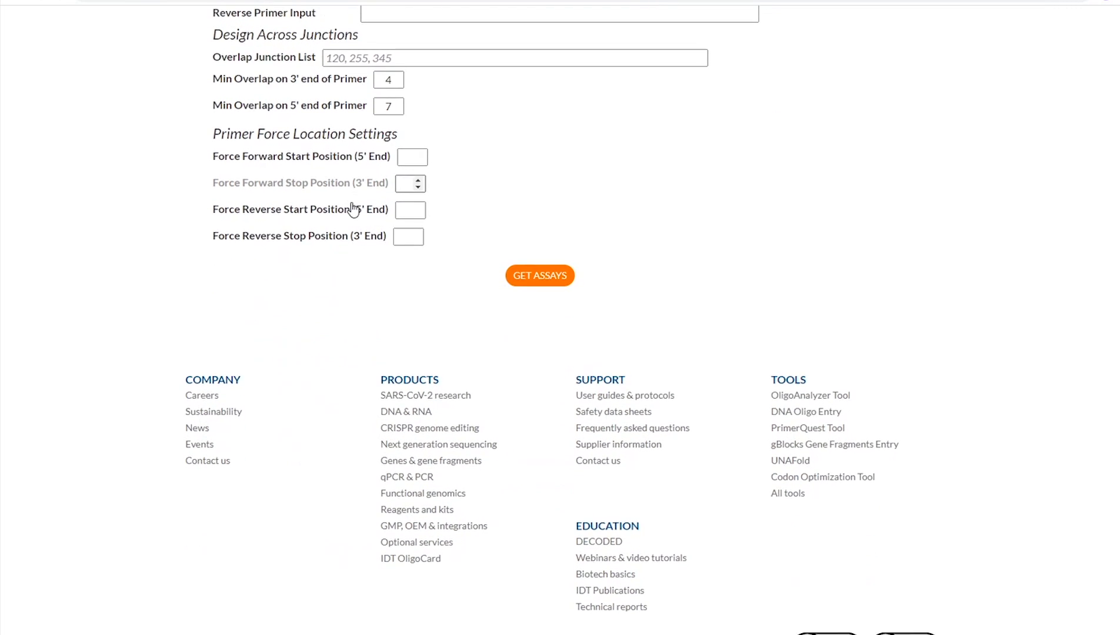
{"action": "left_click", "coordinate": [338, 59]}
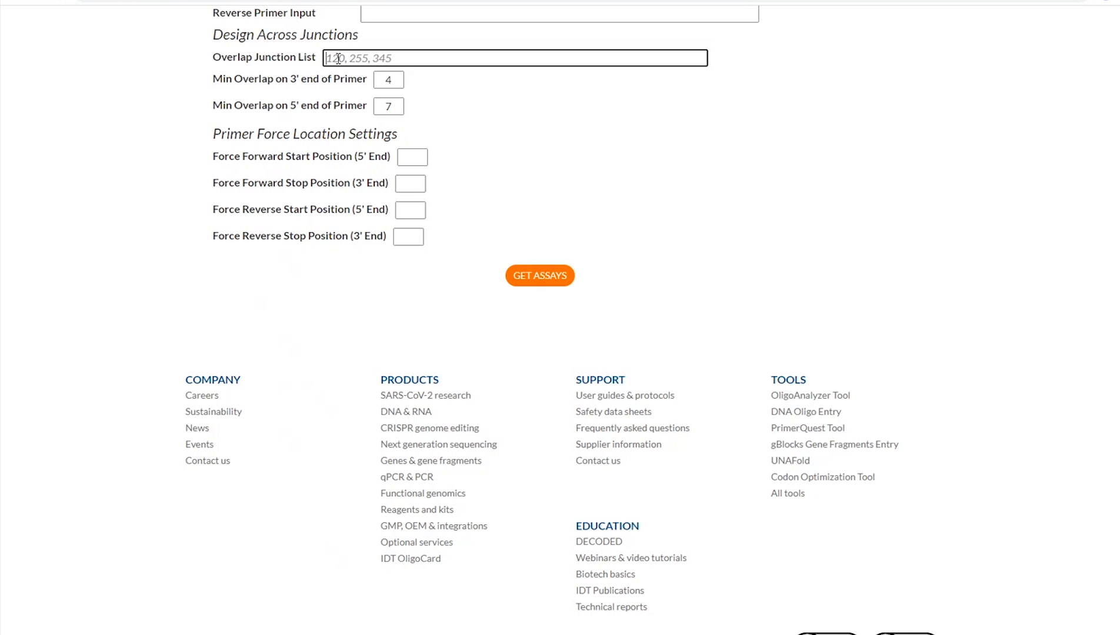
{"action": "scroll", "coordinate": [338, 58], "scroll_direction": "up", "scroll_amount": 5}
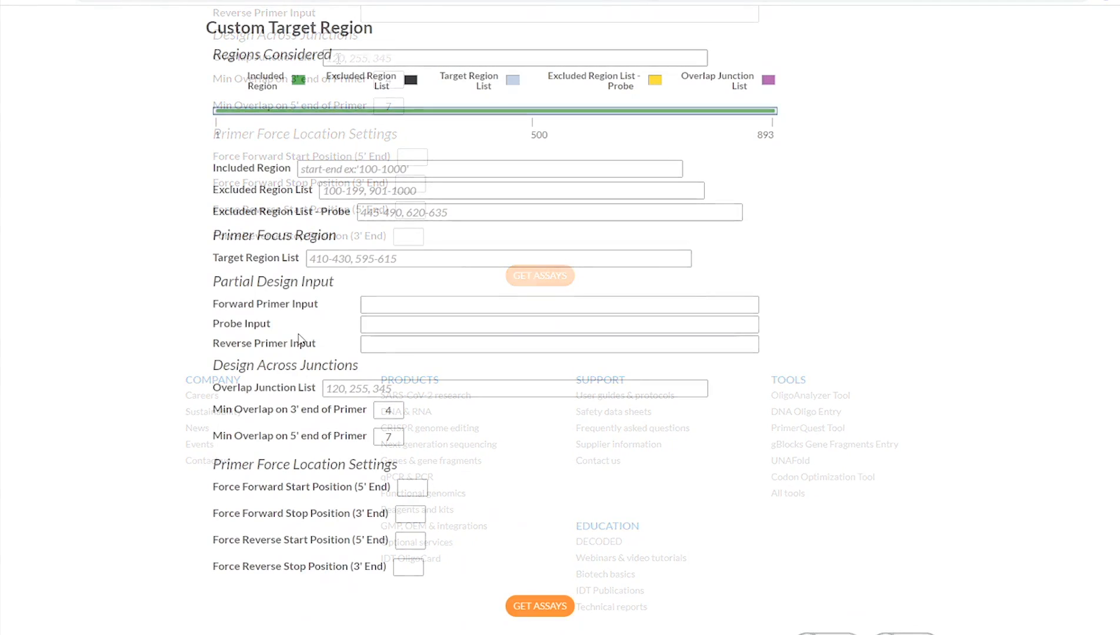
{"action": "left_click", "coordinate": [282, 194]}
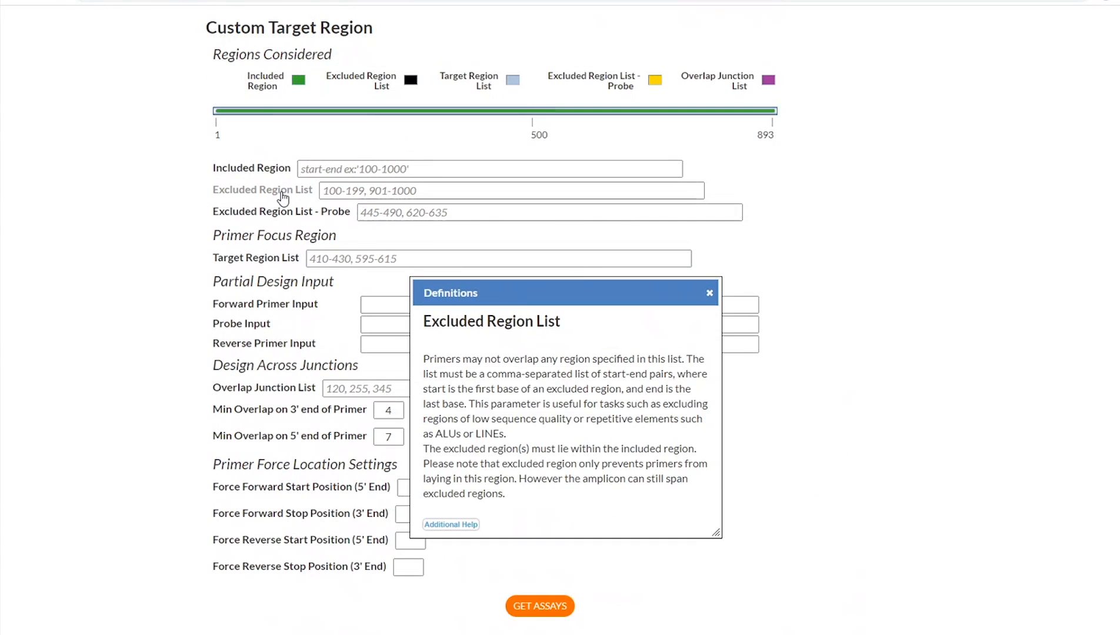